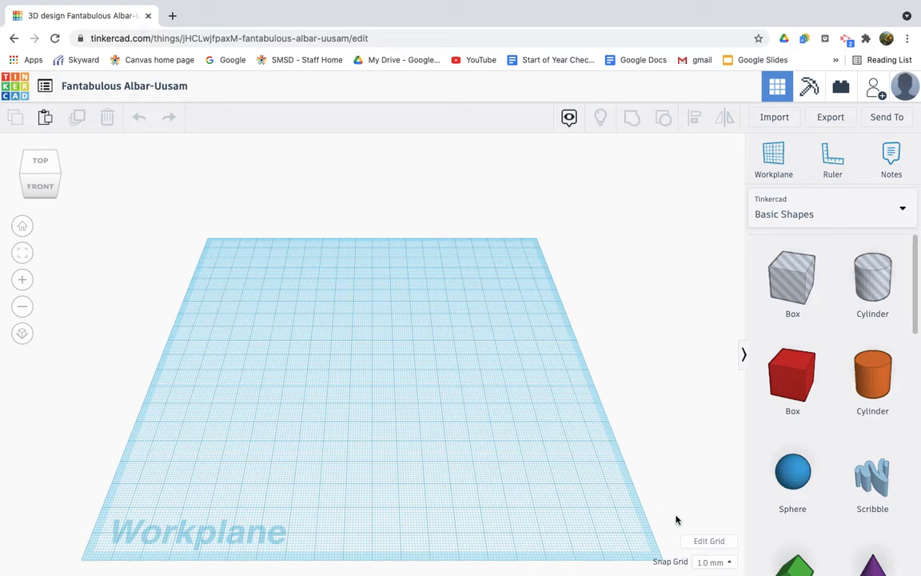
Change the workplane grid units to Inches, keeping the Default preset
{"action": "left_click", "coordinate": [709, 541]}
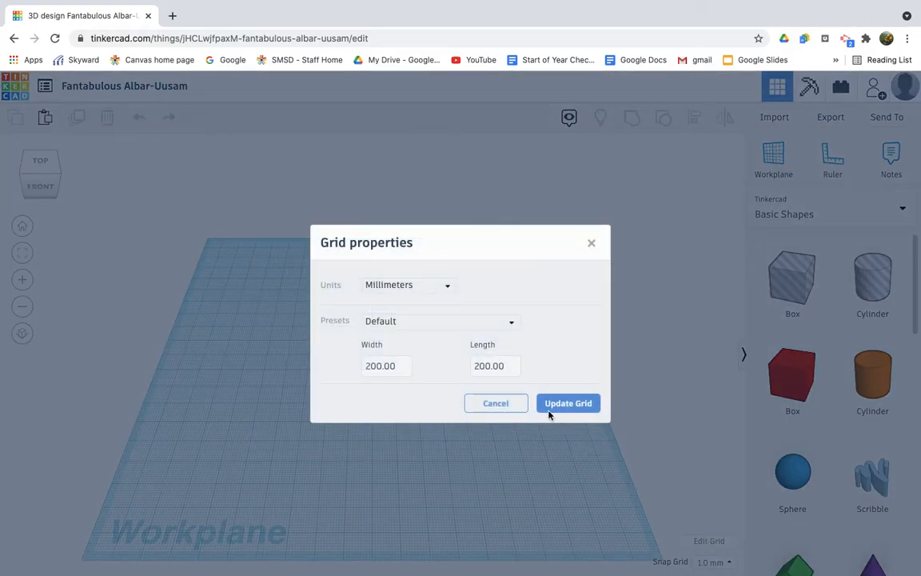
{"action": "left_click", "coordinate": [429, 287]}
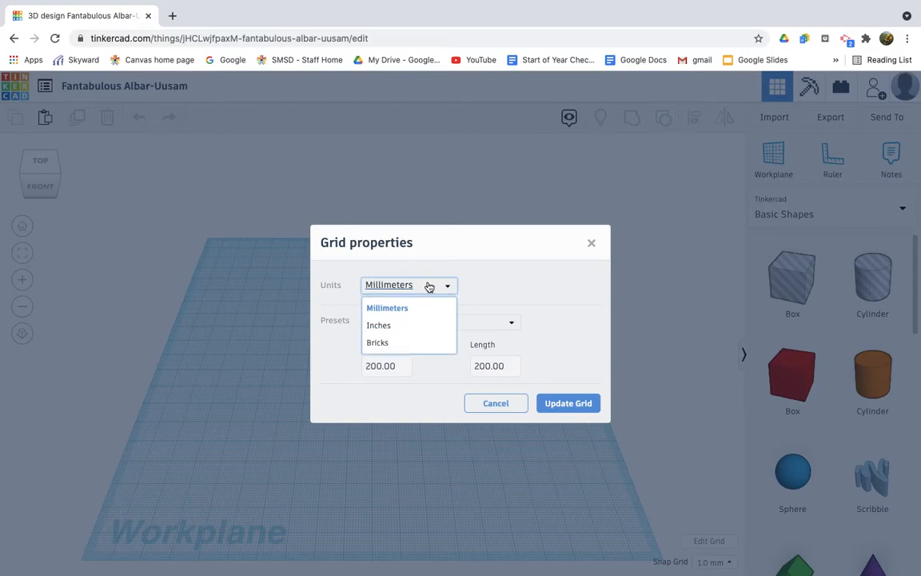
{"action": "left_click", "coordinate": [389, 326]}
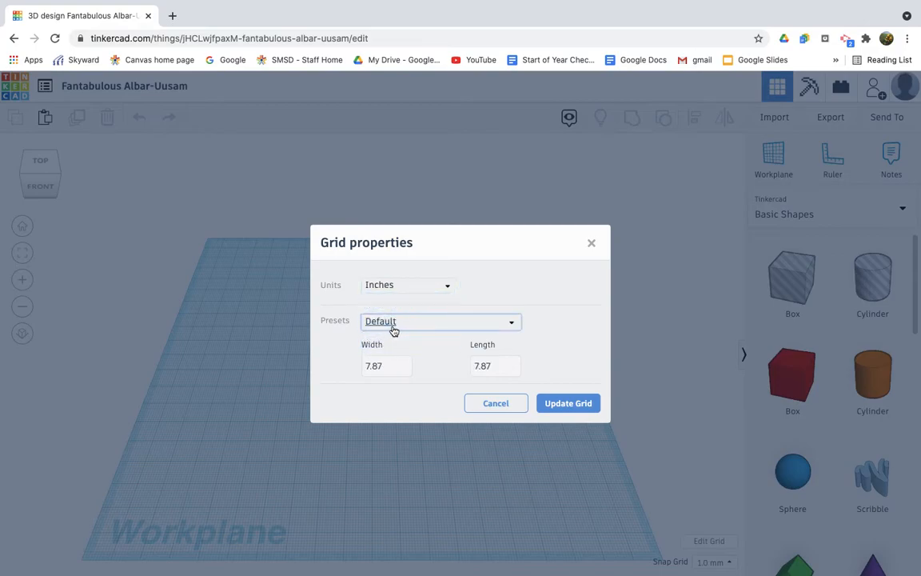
{"action": "left_click", "coordinate": [566, 403]}
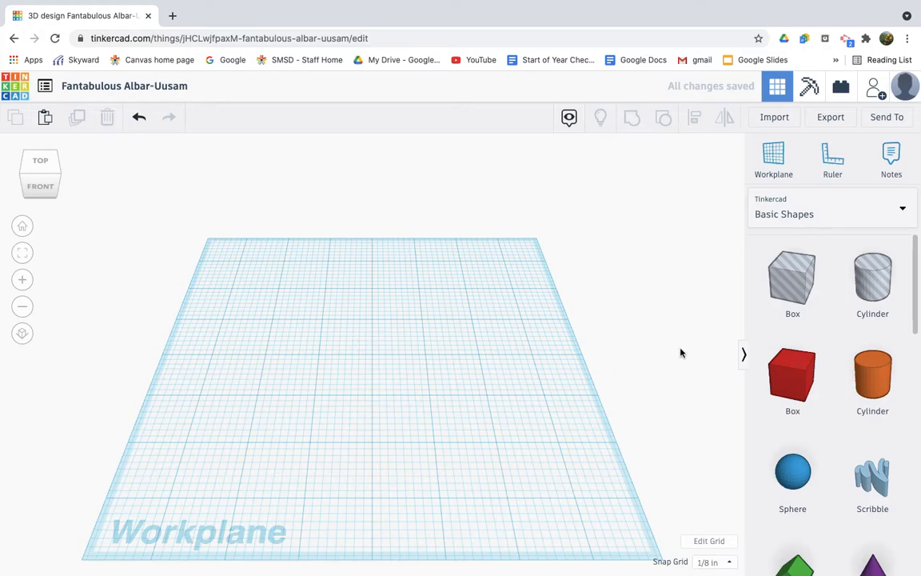
Place a solid red box near the workplane's centre and a hole cylinder to the right of it
{"action": "left_click_drag", "start_coordinate": [779, 386], "coordinate": [368, 363]}
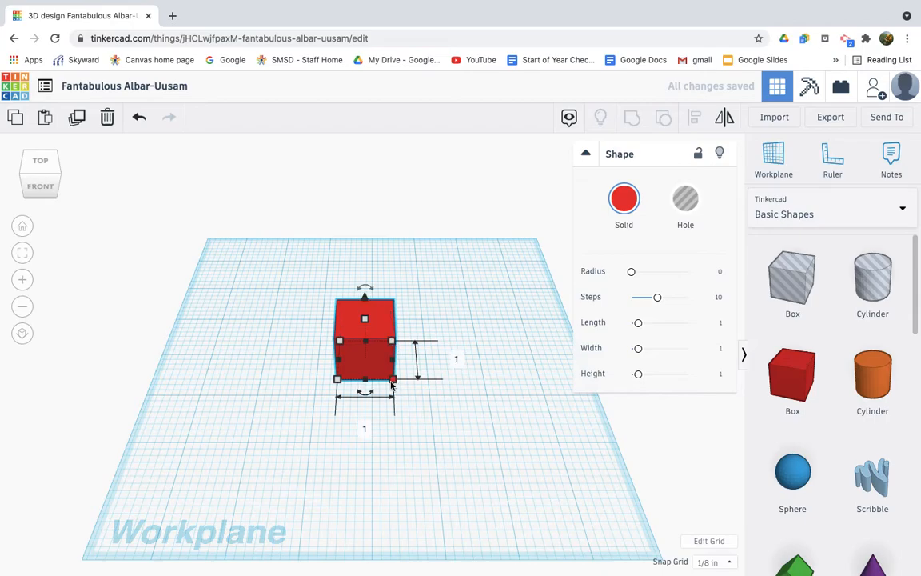
{"action": "left_click", "coordinate": [441, 442]}
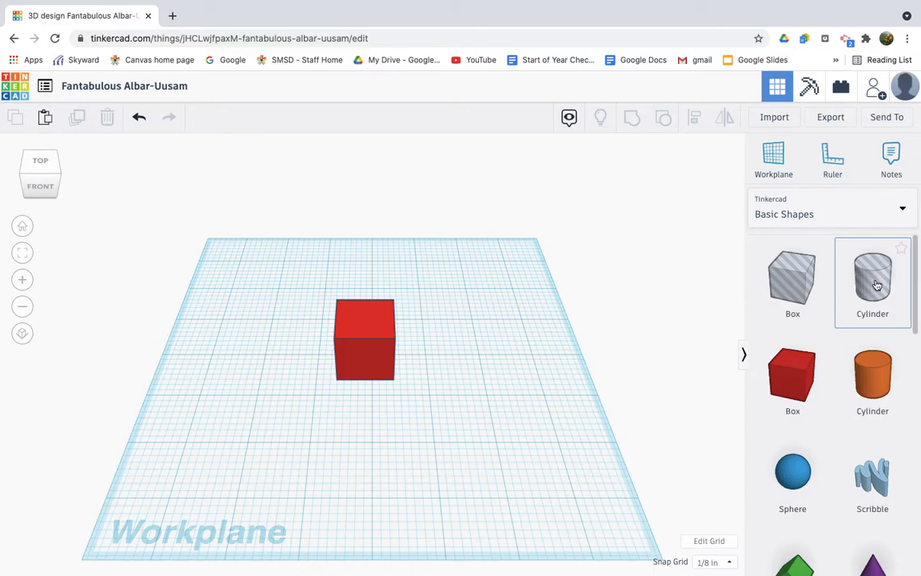
{"action": "left_click_drag", "start_coordinate": [877, 285], "coordinate": [498, 346]}
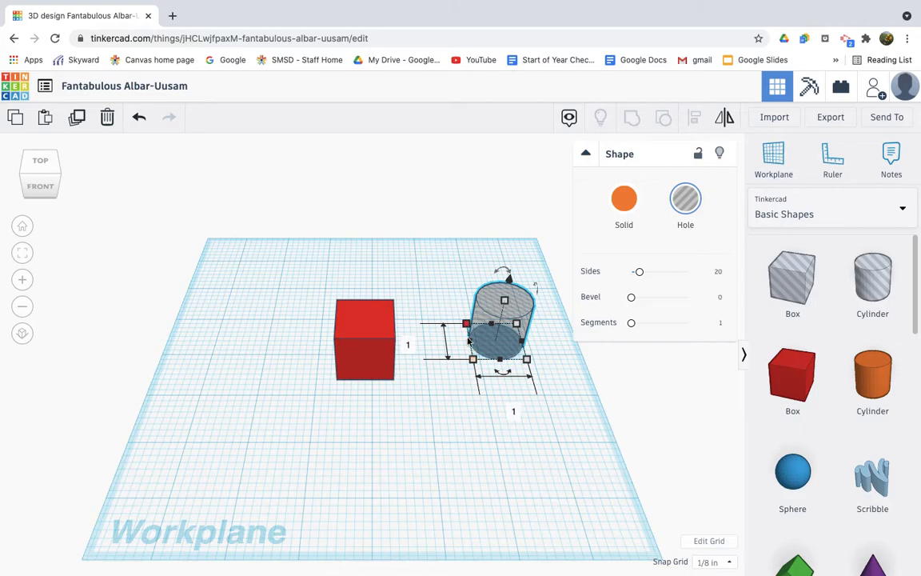
Set the hole cylinder's width and length to 0.5 in each
{"action": "left_click_drag", "start_coordinate": [473, 359], "coordinate": [474, 360]}
{"action": "type", "text": "0.5"}
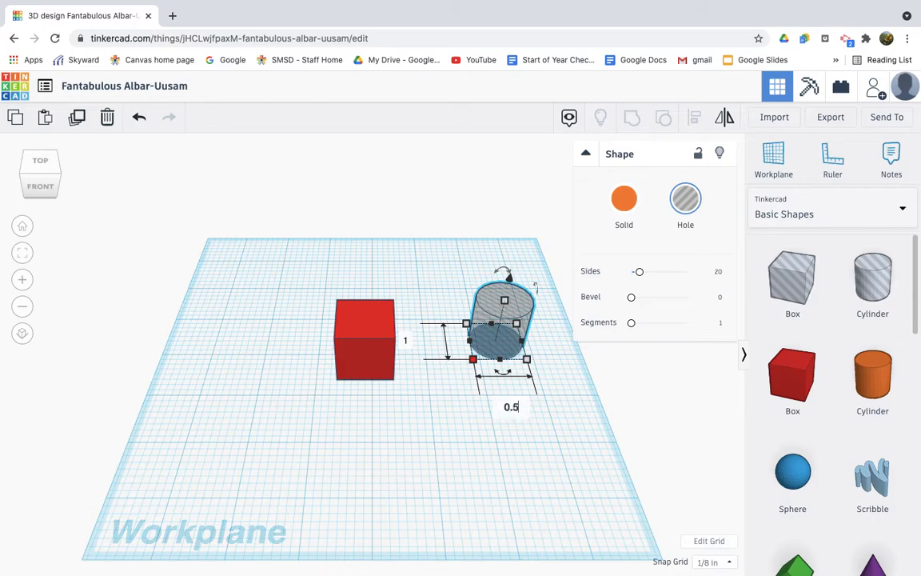
{"action": "key", "text": "Return"}
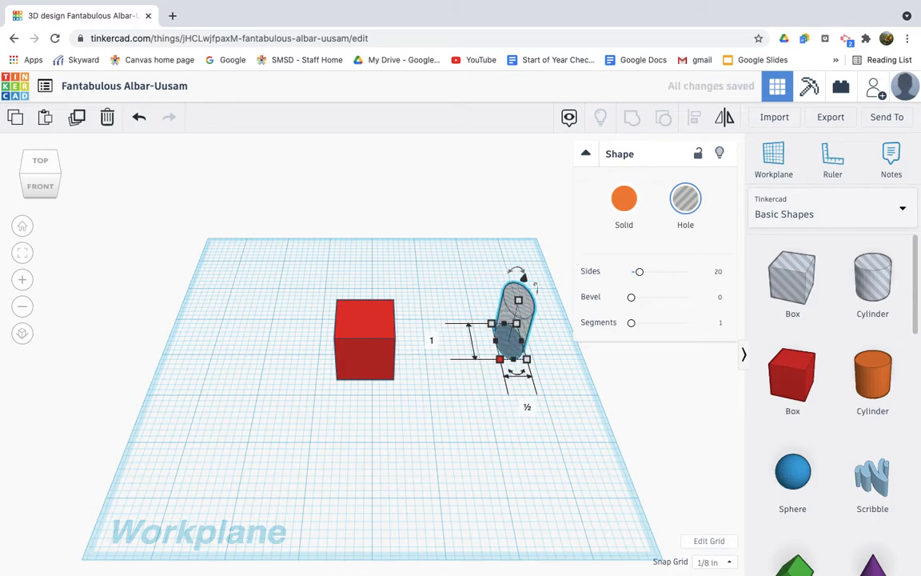
{"action": "left_click", "coordinate": [431, 340]}
{"action": "type", "text": "0.5"}
{"action": "key", "text": "Return"}
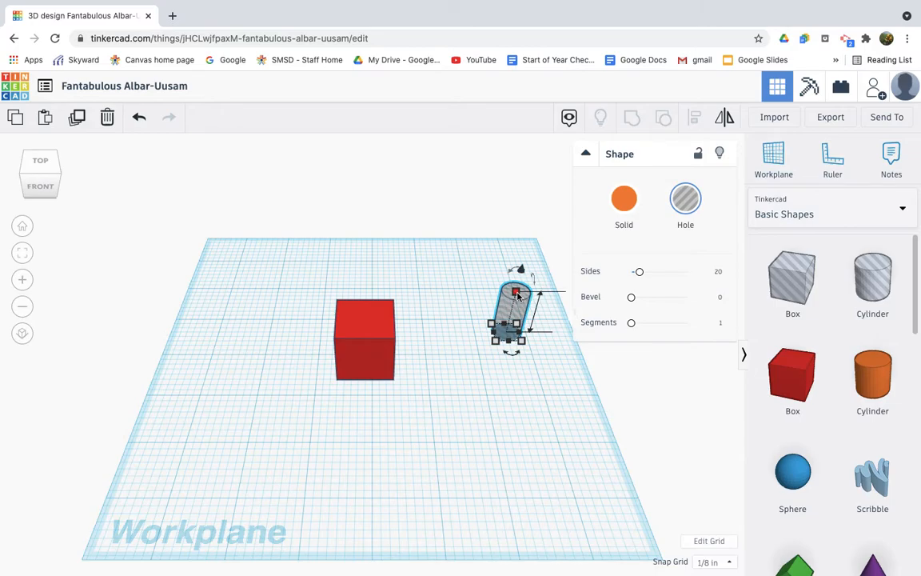
Set the hole cylinder's height to 0.25 in
{"action": "left_click", "coordinate": [586, 155]}
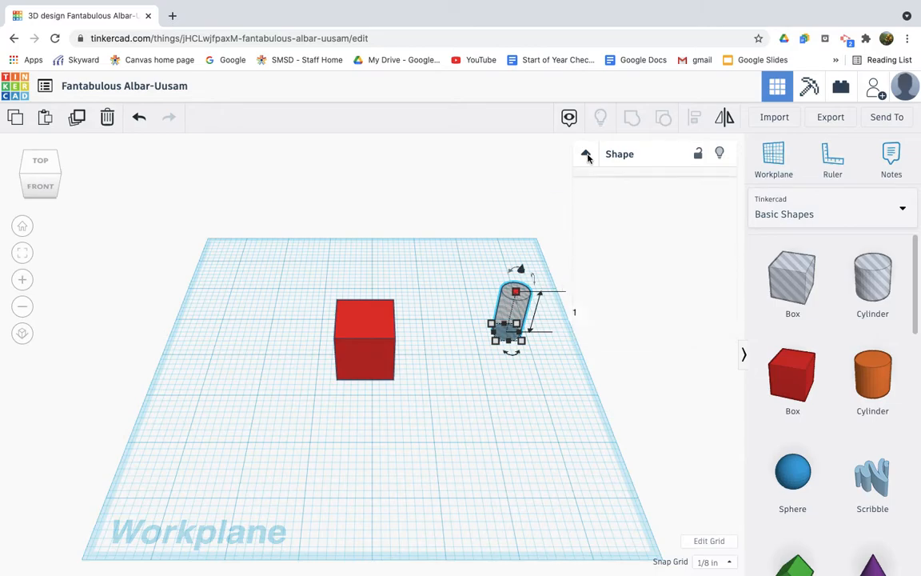
{"action": "left_click", "coordinate": [575, 312]}
{"action": "type", "text": "0."}
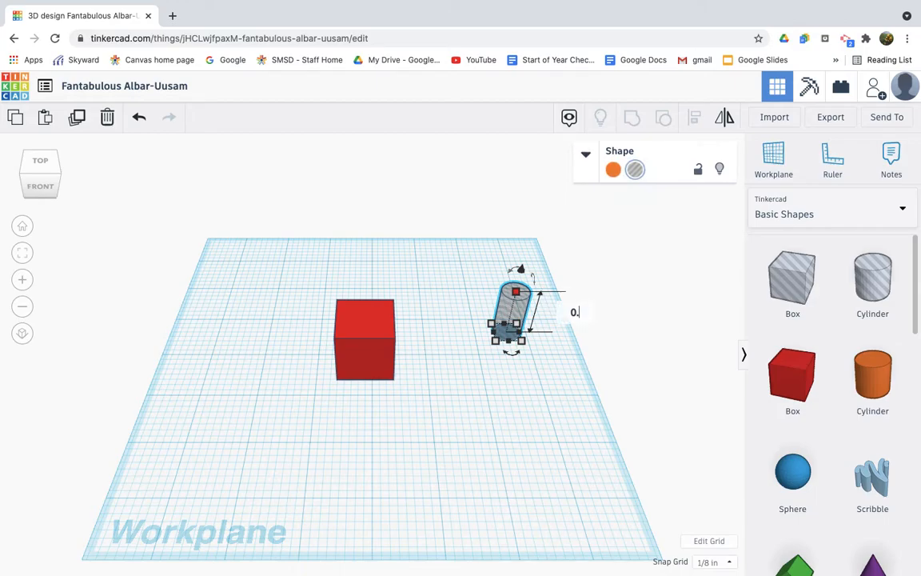
{"action": "type", "text": "25"}
{"action": "key", "text": "Return"}
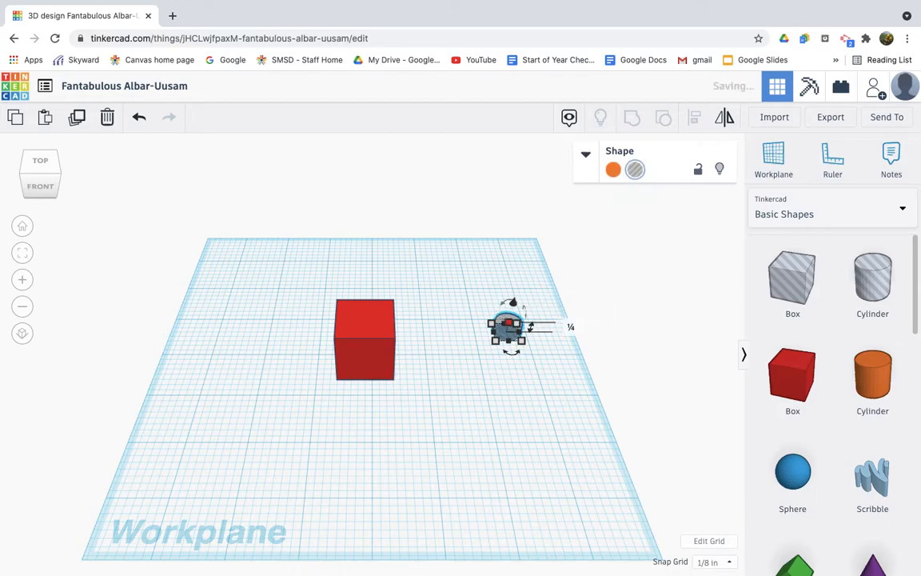
{"action": "left_click", "coordinate": [457, 298]}
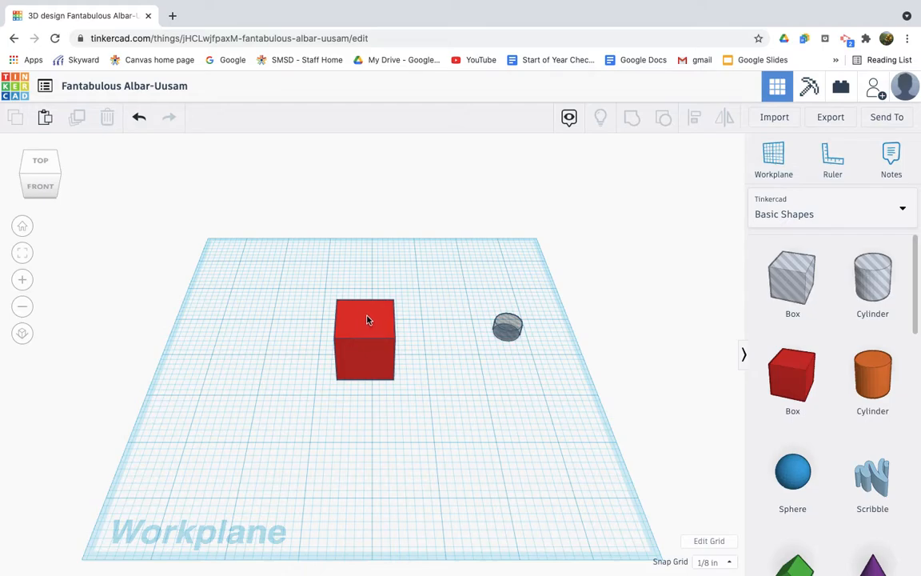
Raise the hole cylinder 0.75 in above the workplane
{"action": "left_click", "coordinate": [505, 329]}
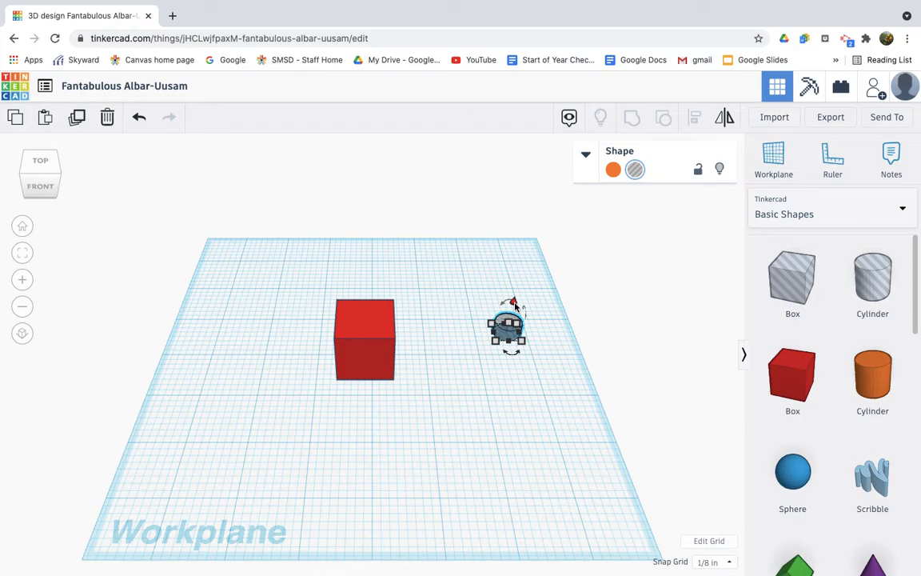
{"action": "left_click_drag", "start_coordinate": [515, 305], "coordinate": [515, 297]}
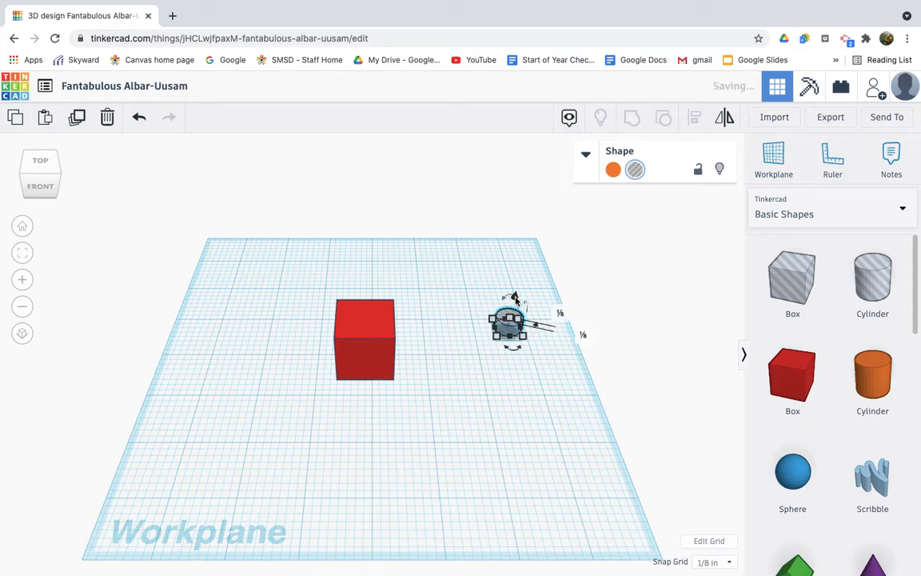
{"action": "left_click", "coordinate": [583, 336]}
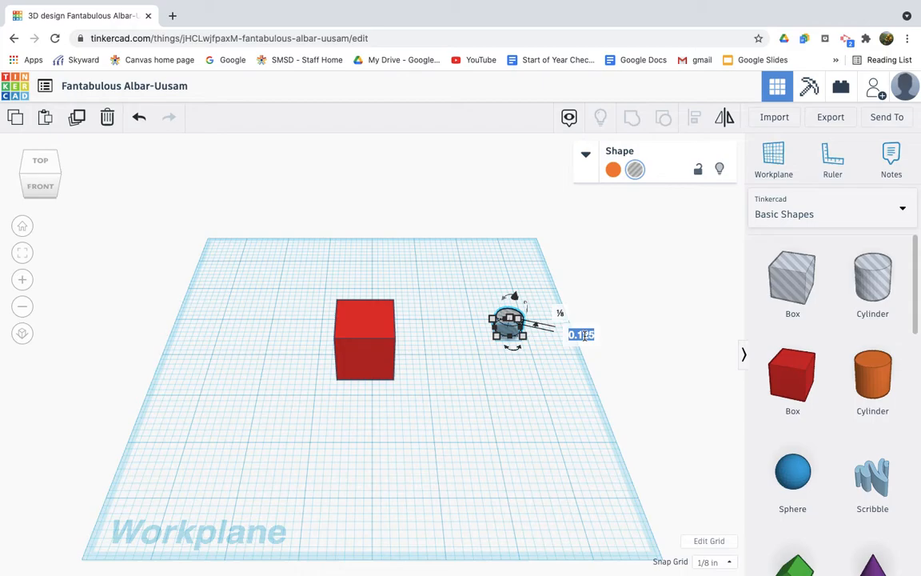
{"action": "type", "text": "0.75"}
{"action": "key", "text": "Return"}
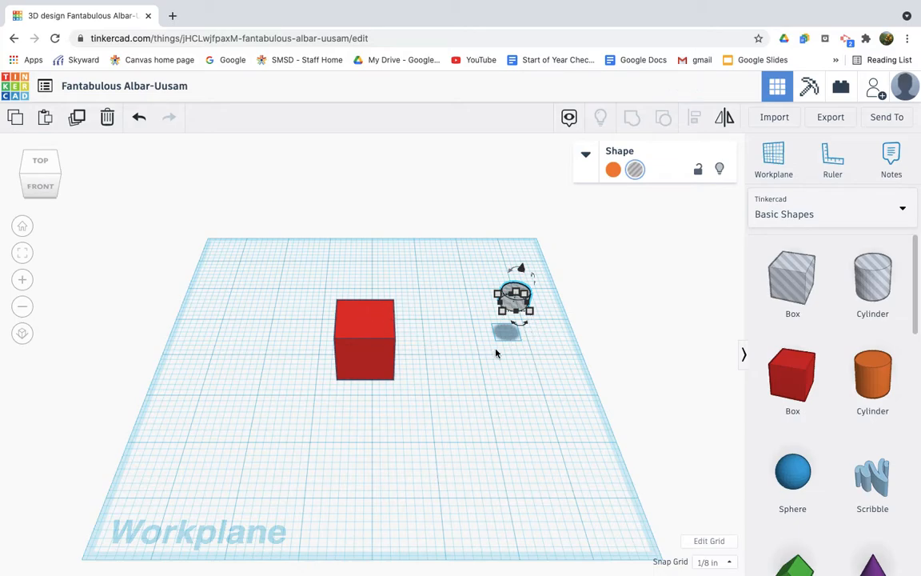
{"action": "left_click", "coordinate": [486, 390]}
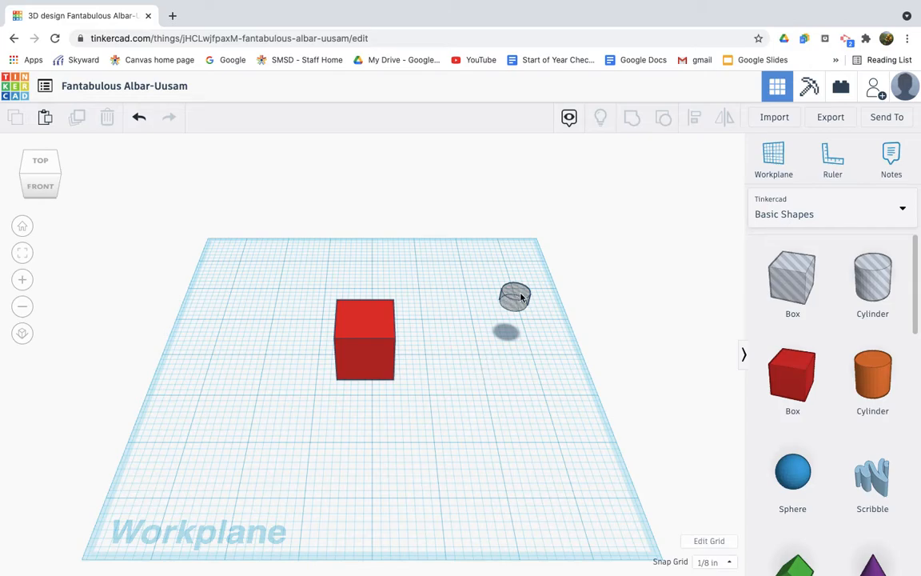
Move the raised hole cylinder into the upper part of the red box
{"action": "left_click_drag", "start_coordinate": [520, 297], "coordinate": [375, 319]}
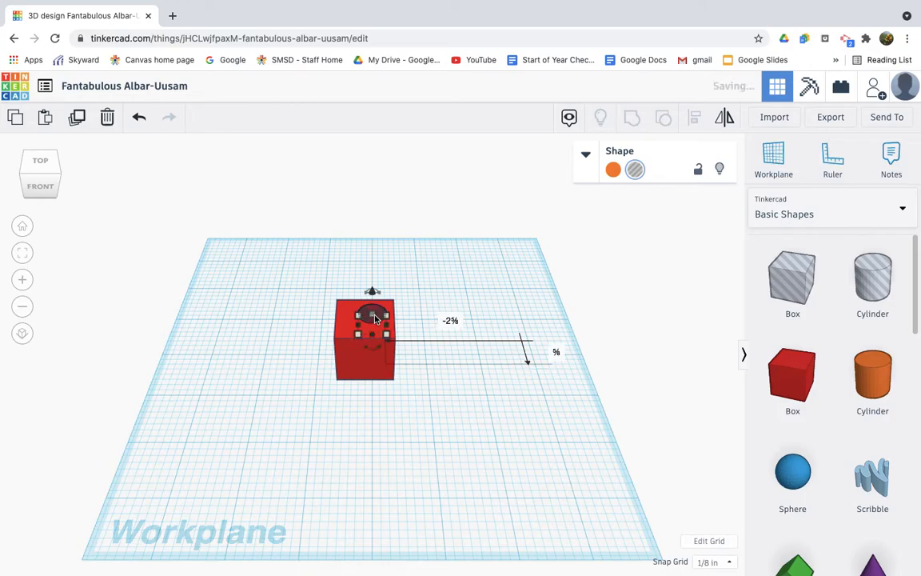
{"action": "left_click", "coordinate": [304, 278]}
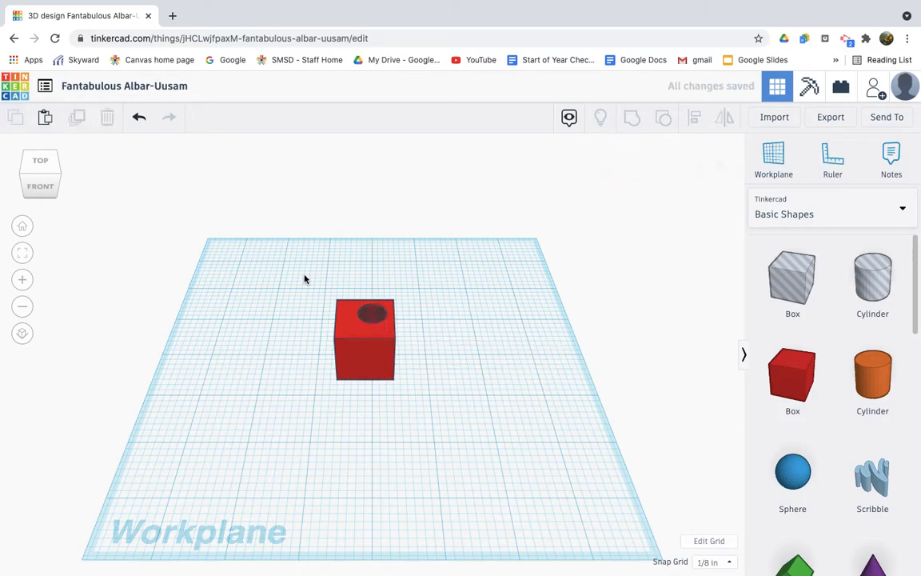
Align the hole cylinder and the red box on their centres in both horizontal directions
{"action": "left_click", "coordinate": [40, 162]}
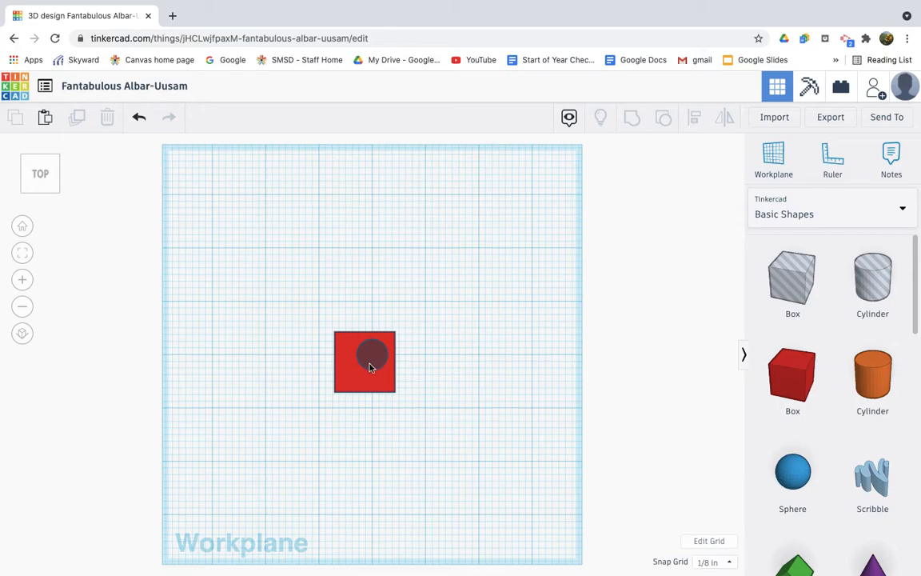
{"action": "left_click", "coordinate": [372, 361]}
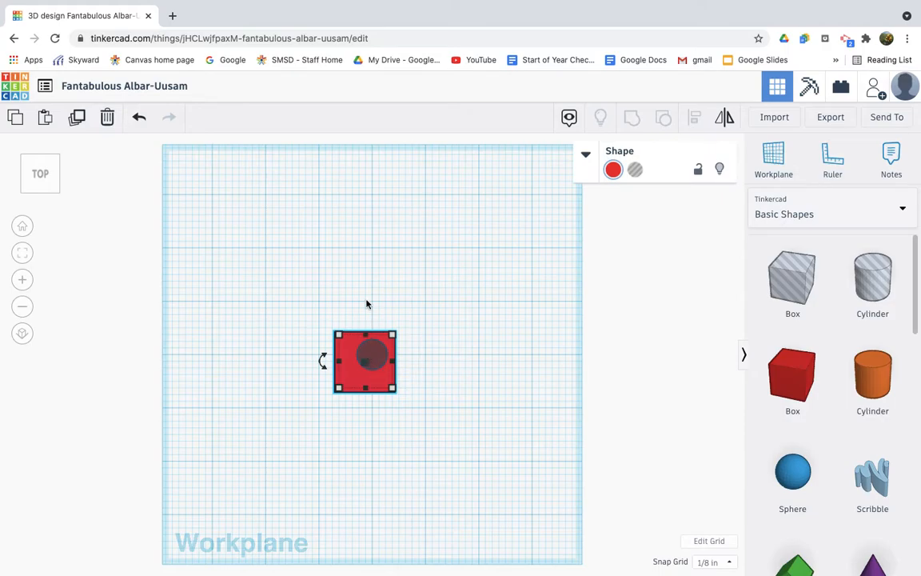
{"action": "left_click", "coordinate": [367, 304]}
{"action": "left_click", "coordinate": [364, 362]}
{"action": "left_click", "coordinate": [353, 369]}
{"action": "left_click", "coordinate": [376, 354]}
{"action": "left_click", "coordinate": [59, 189]}
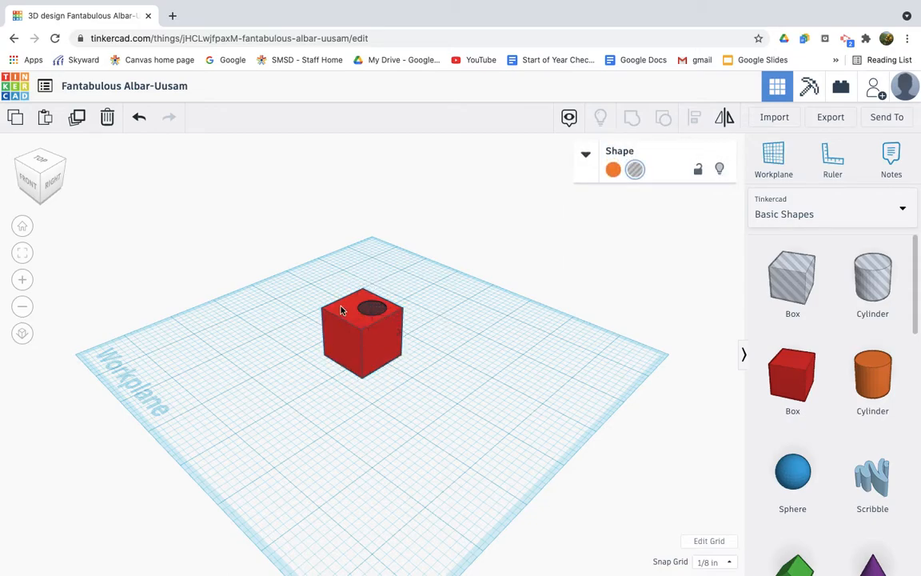
{"action": "left_click", "coordinate": [342, 310], "text": "shift"}
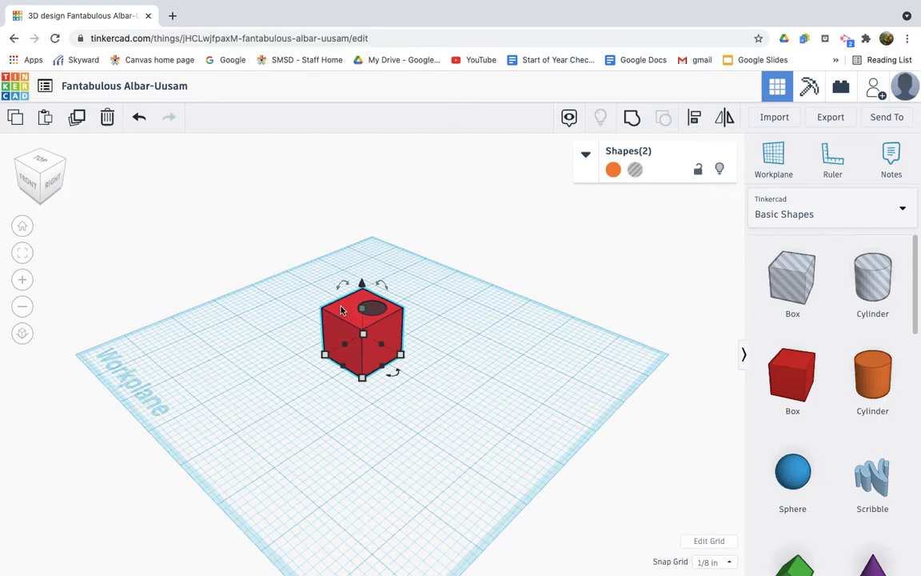
{"action": "left_click", "coordinate": [40, 160]}
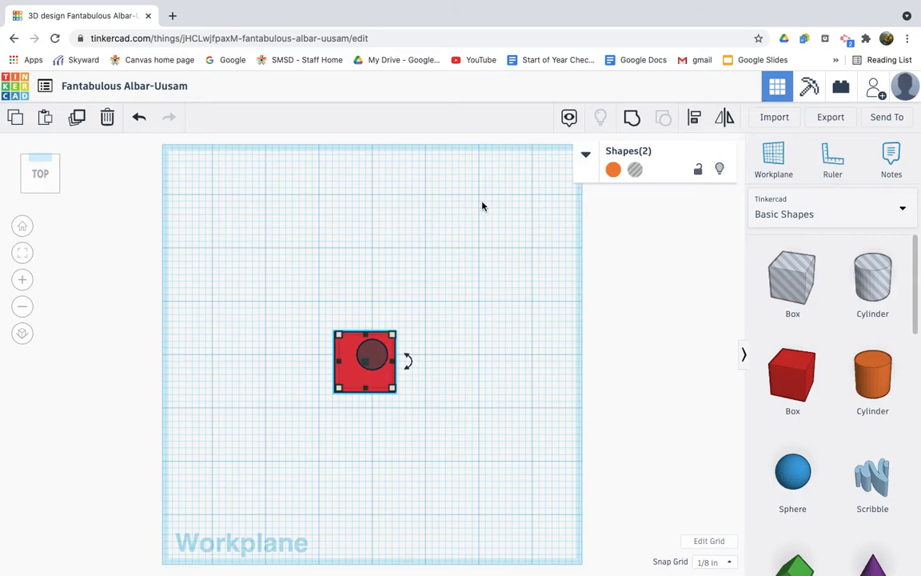
{"action": "left_click", "coordinate": [696, 118]}
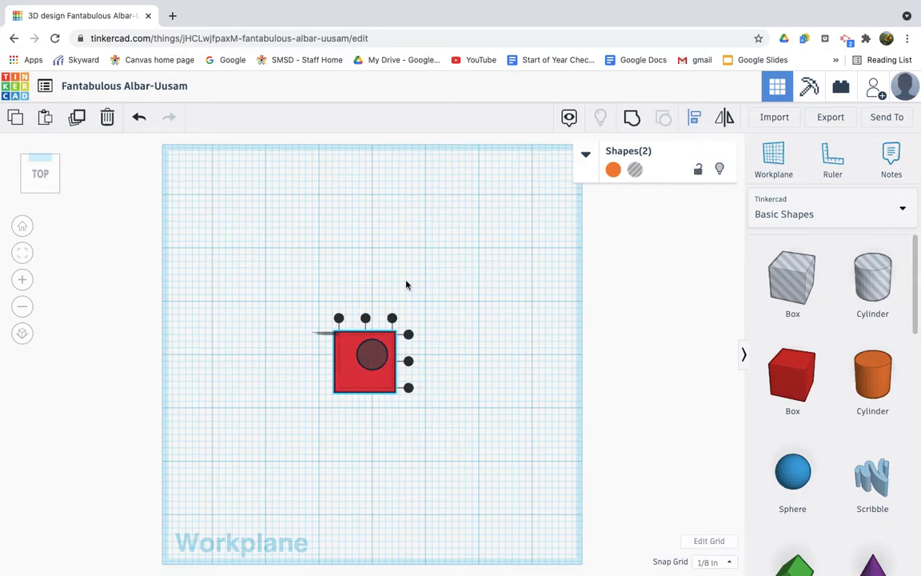
{"action": "left_click", "coordinate": [366, 318]}
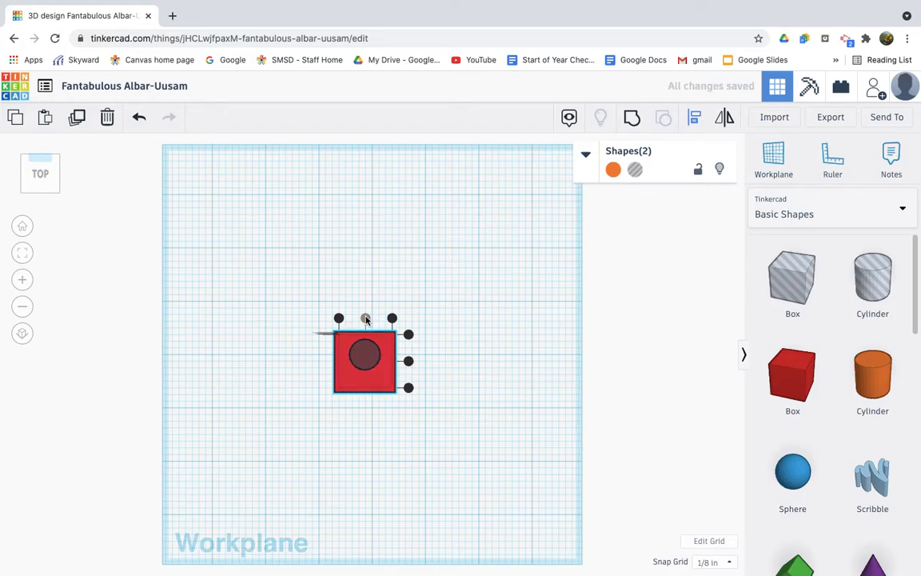
{"action": "left_click", "coordinate": [409, 361]}
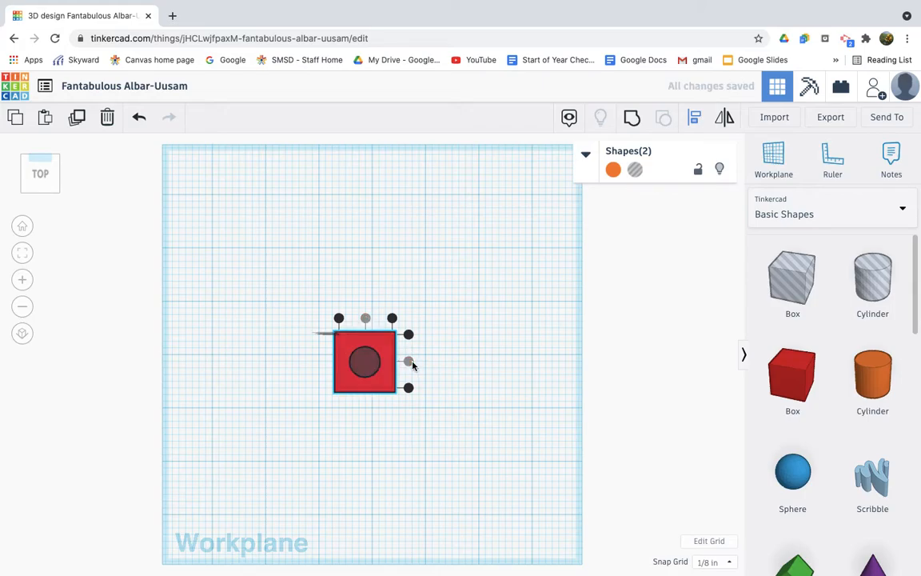
{"action": "left_click", "coordinate": [393, 274]}
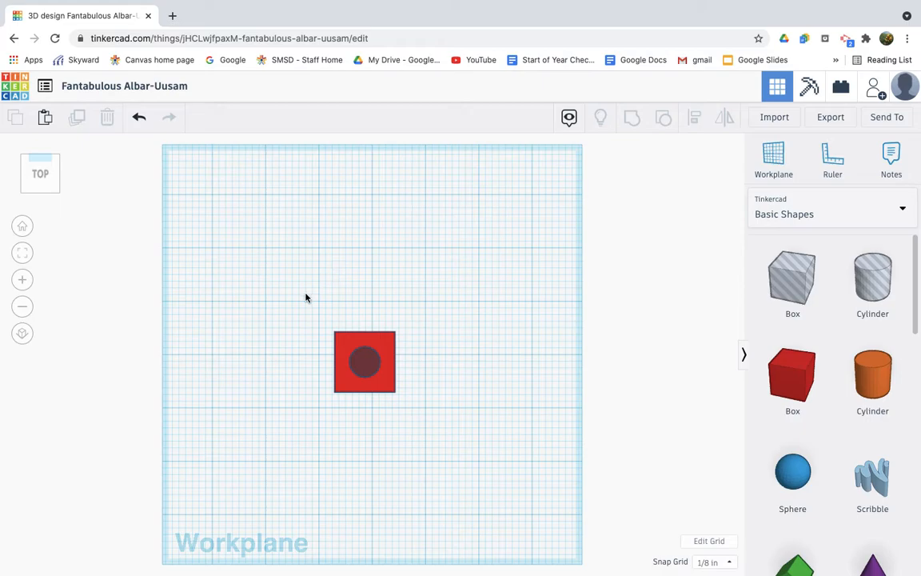
Group the box and the hole cylinder to cut a round recess into the box's top face
{"action": "left_click_drag", "start_coordinate": [305, 298], "coordinate": [428, 431]}
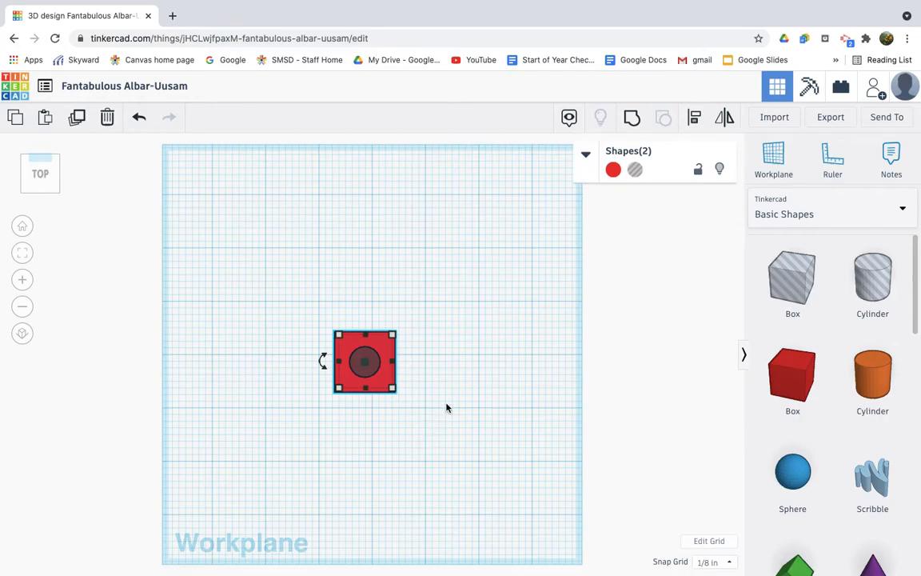
{"action": "left_click", "coordinate": [633, 120]}
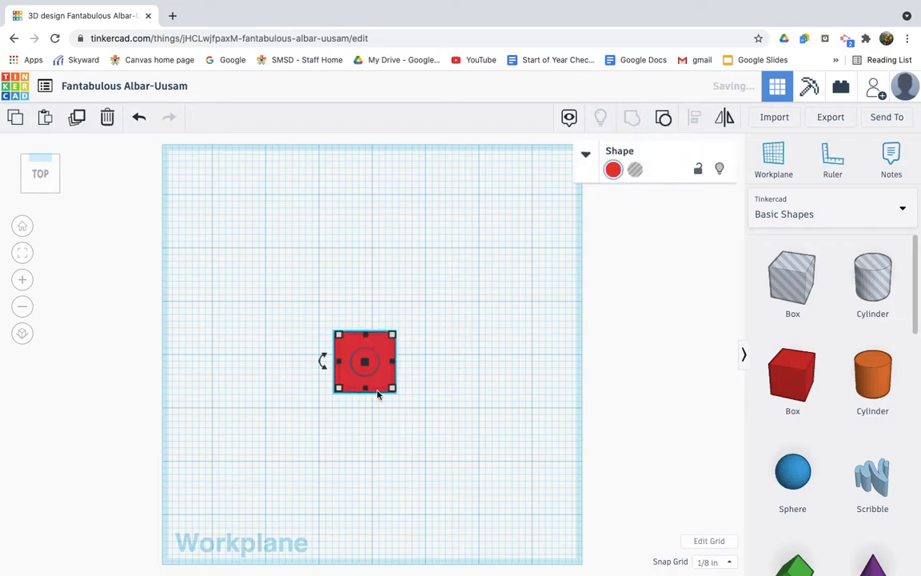
{"action": "left_click", "coordinate": [275, 299]}
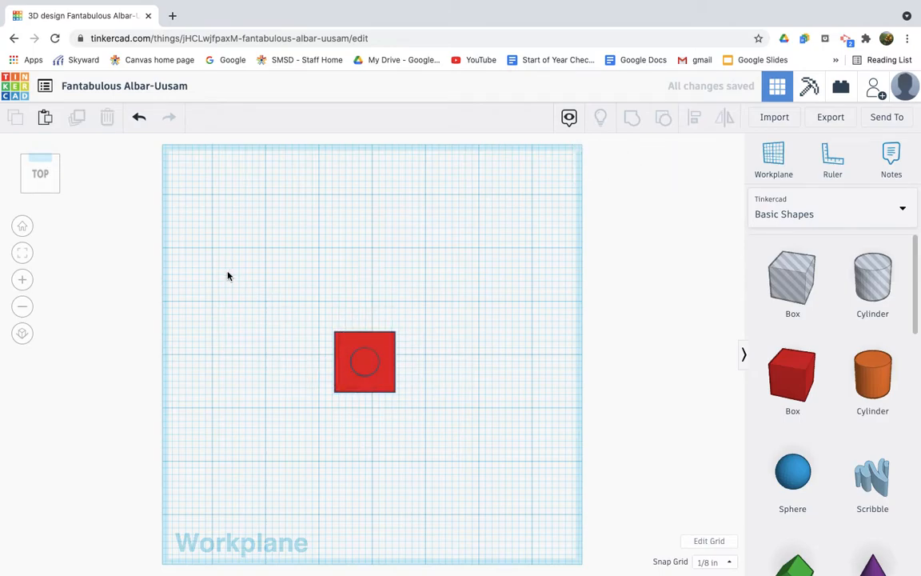
{"action": "left_click", "coordinate": [57, 187]}
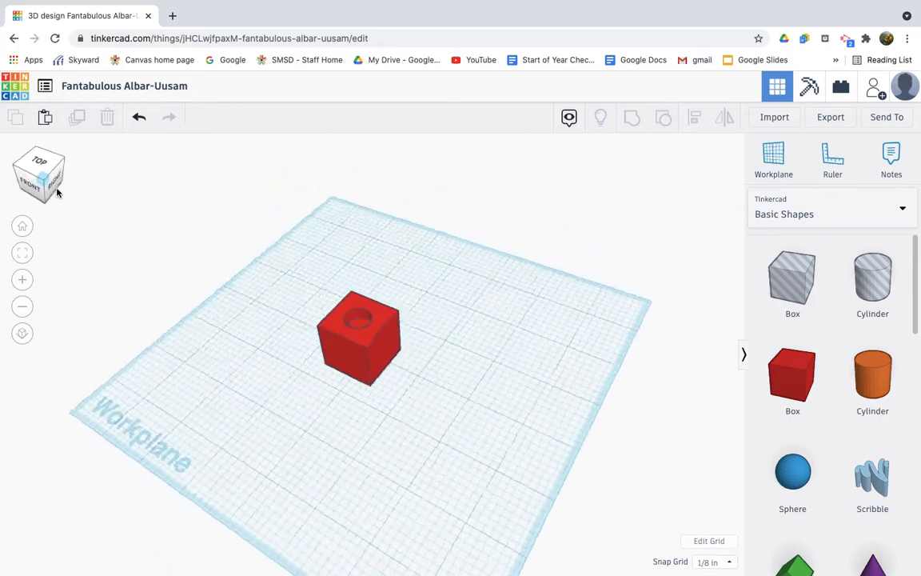
{"action": "left_click", "coordinate": [363, 325]}
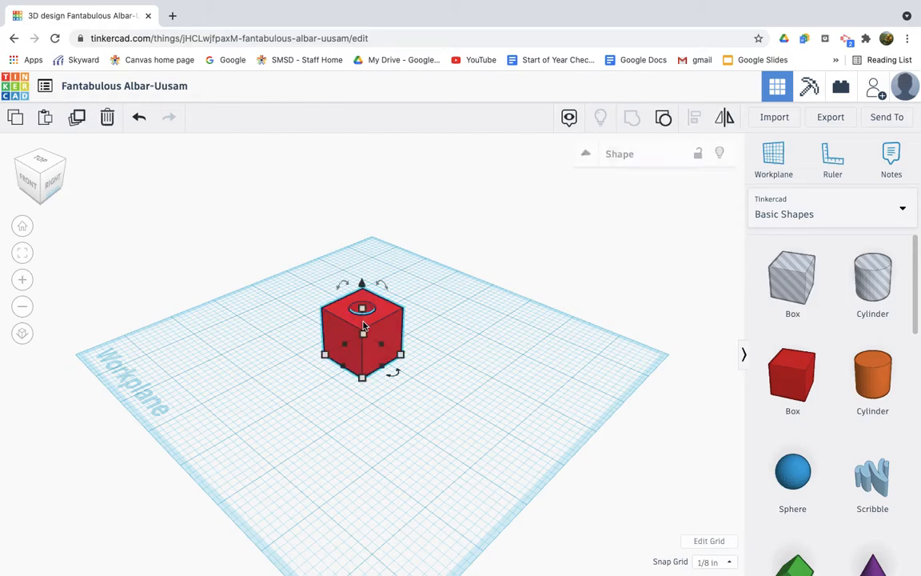
Rotate the grouped red box 90° so its round recess turns from the top face onto the right side face
{"action": "mouse_move", "coordinate": [383, 285]}
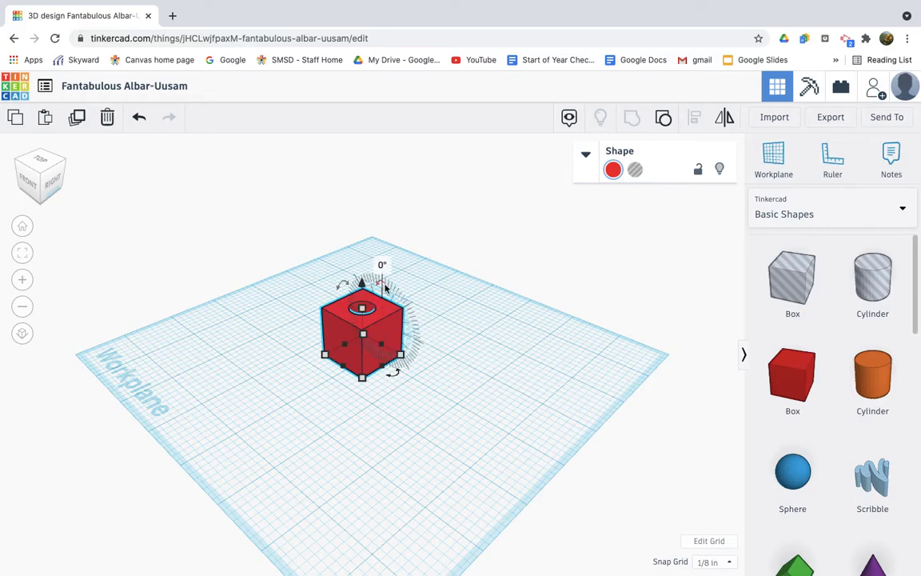
{"action": "left_click", "coordinate": [385, 287]}
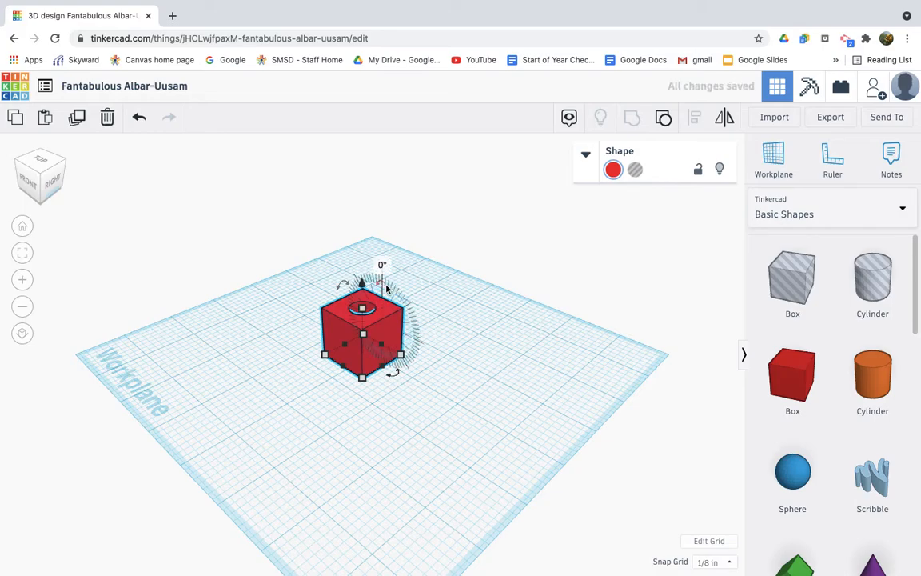
{"action": "left_click", "coordinate": [383, 266]}
{"action": "type", "text": "90"}
{"action": "key", "text": "Return"}
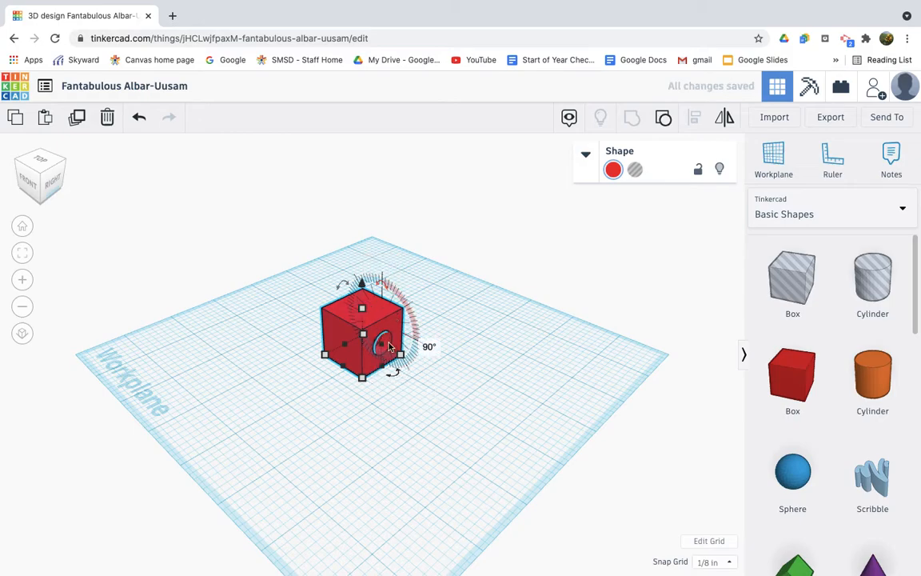
{"action": "left_click", "coordinate": [395, 426]}
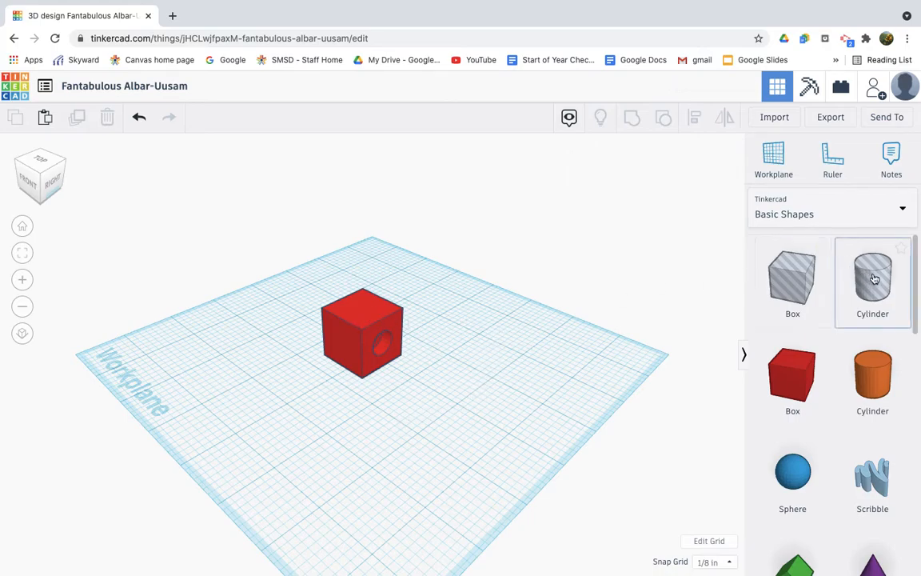
Place a hole cylinder on the workplane beside the red box and set its length and width to 0.5 in
{"action": "left_click_drag", "start_coordinate": [874, 278], "coordinate": [496, 373]}
{"action": "mouse_move", "coordinate": [503, 393]}
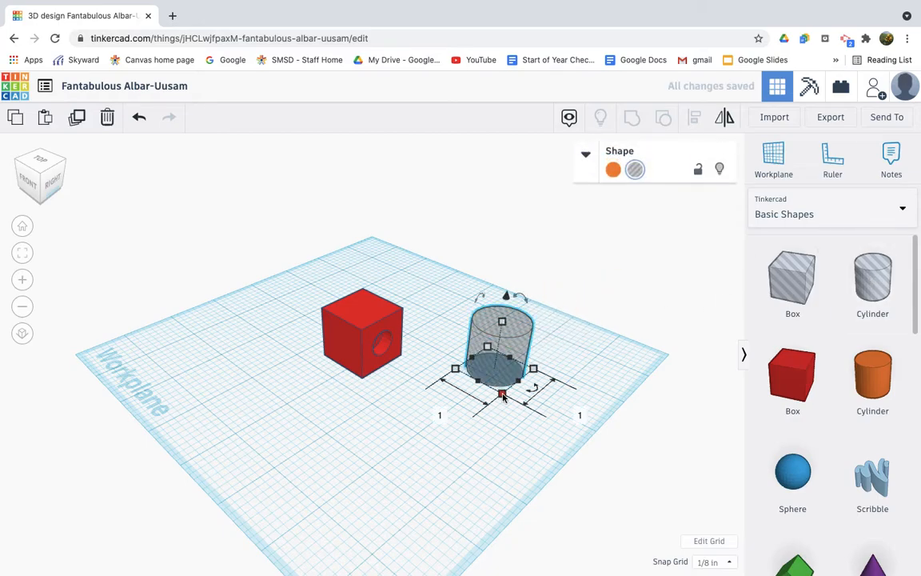
{"action": "left_click", "coordinate": [436, 411]}
{"action": "type", "text": "0.5"}
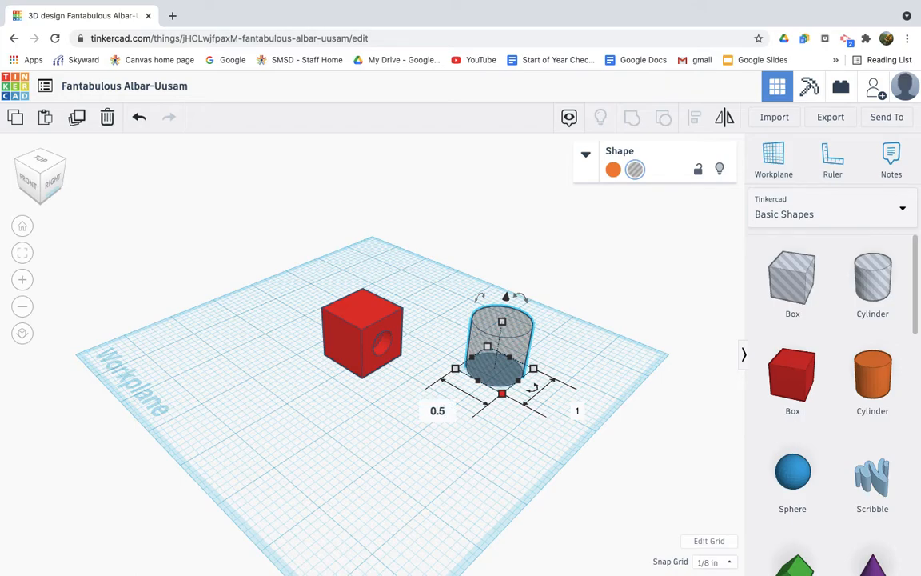
{"action": "key", "text": "Return"}
{"action": "left_click", "coordinate": [550, 399]}
{"action": "type", "text": "0.5"}
{"action": "key", "text": "Return"}
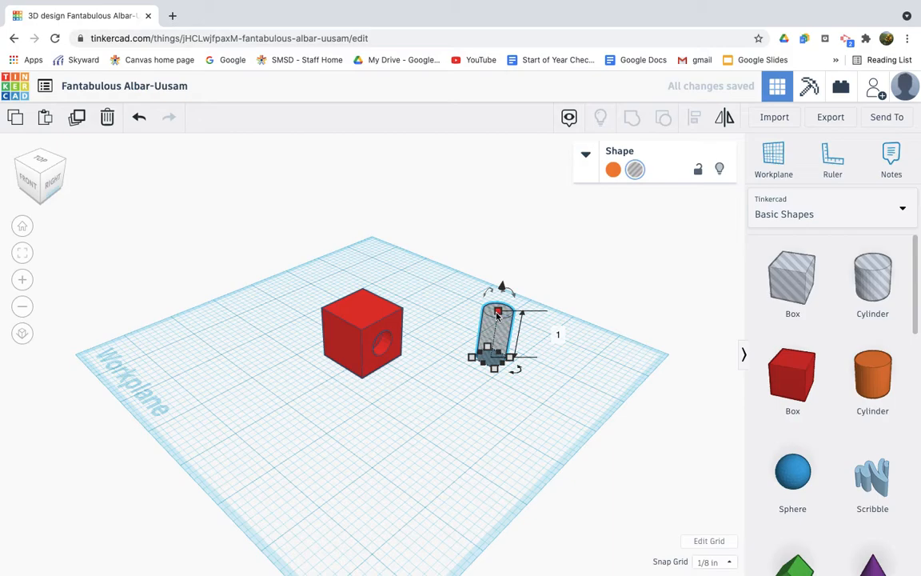
Set the new hole cylinder's height to 0.25 in
{"action": "left_click", "coordinate": [557, 334]}
{"action": "type", "text": "0.25"}
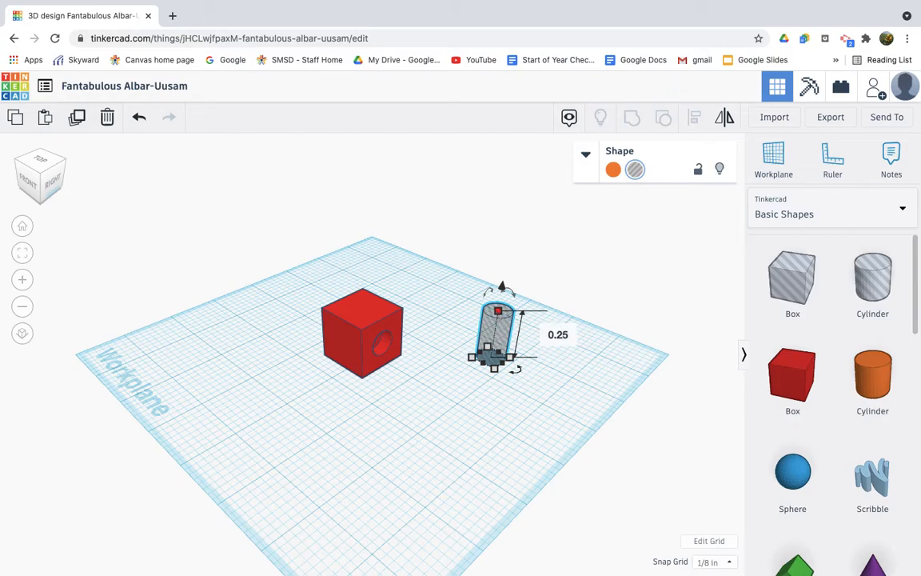
{"action": "key", "text": "Return"}
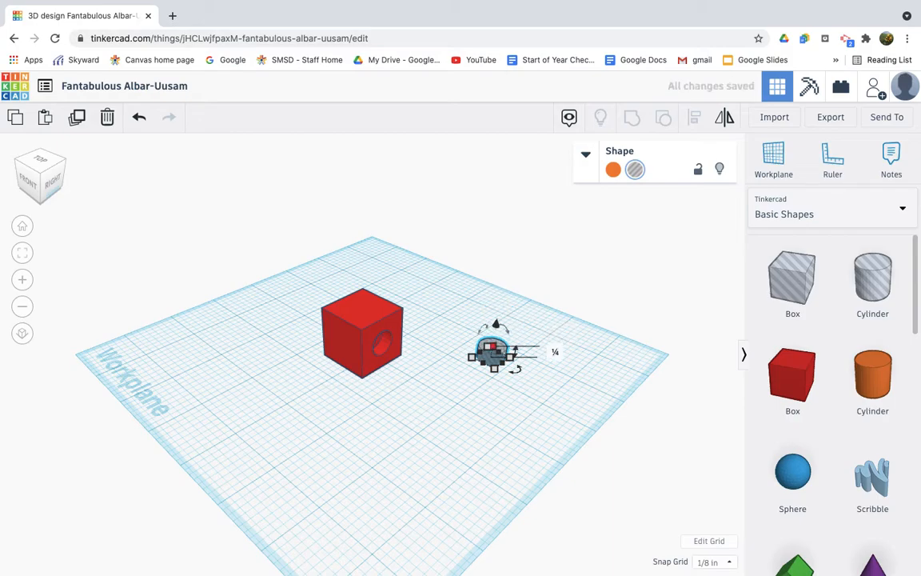
{"action": "left_click", "coordinate": [452, 428]}
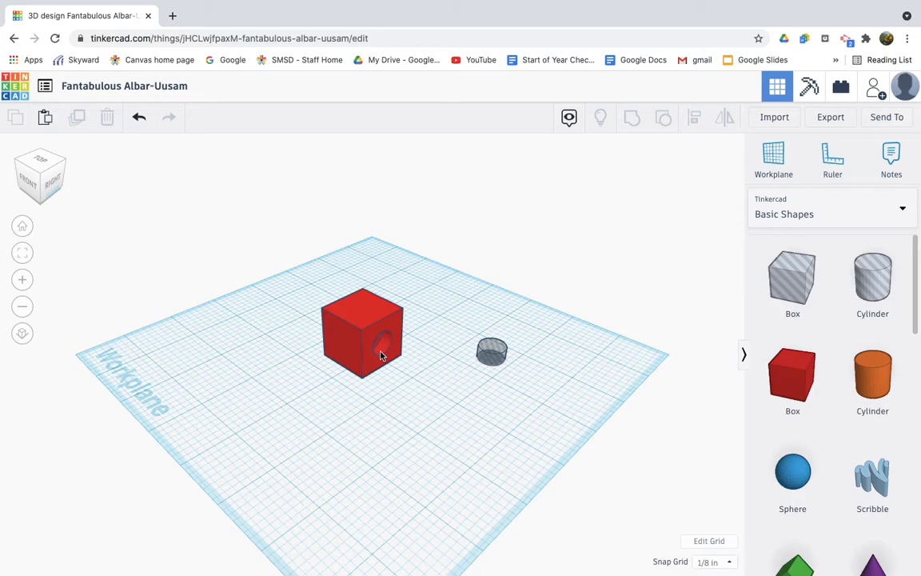
Lift the second hole cylinder so its base sits 0.75 in above the workplane
{"action": "left_click", "coordinate": [492, 358]}
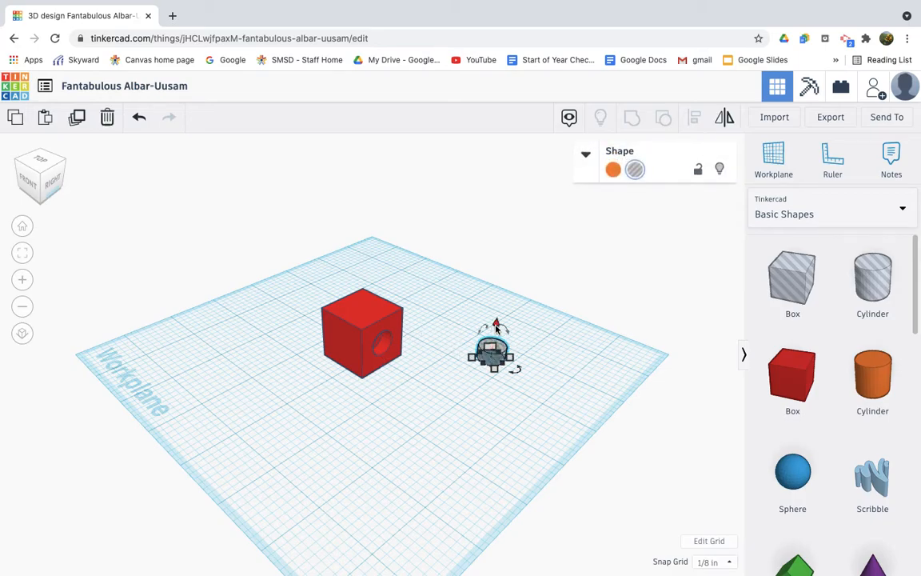
{"action": "left_click_drag", "start_coordinate": [496, 324], "coordinate": [496, 310]}
{"action": "left_click", "coordinate": [576, 363]}
{"action": "type", "text": "0.75"}
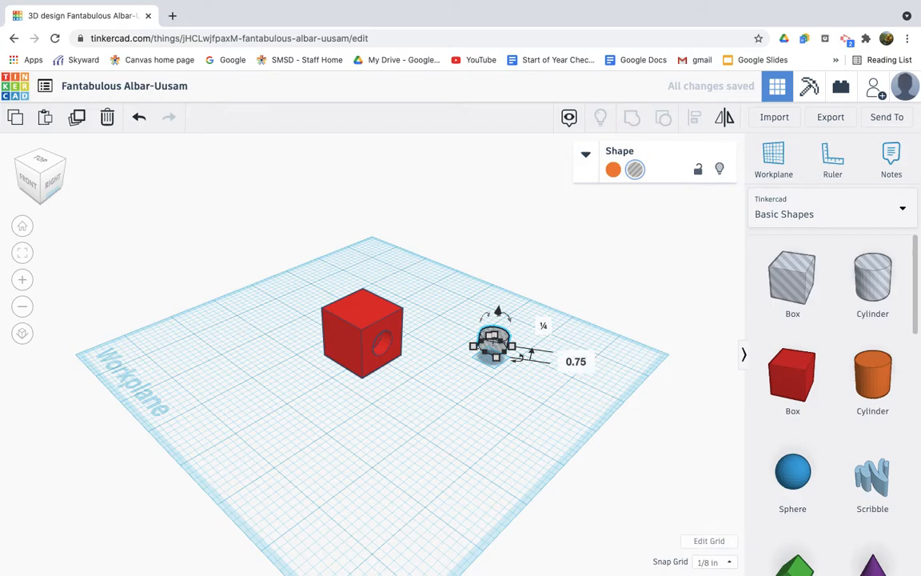
{"action": "key", "text": "Return"}
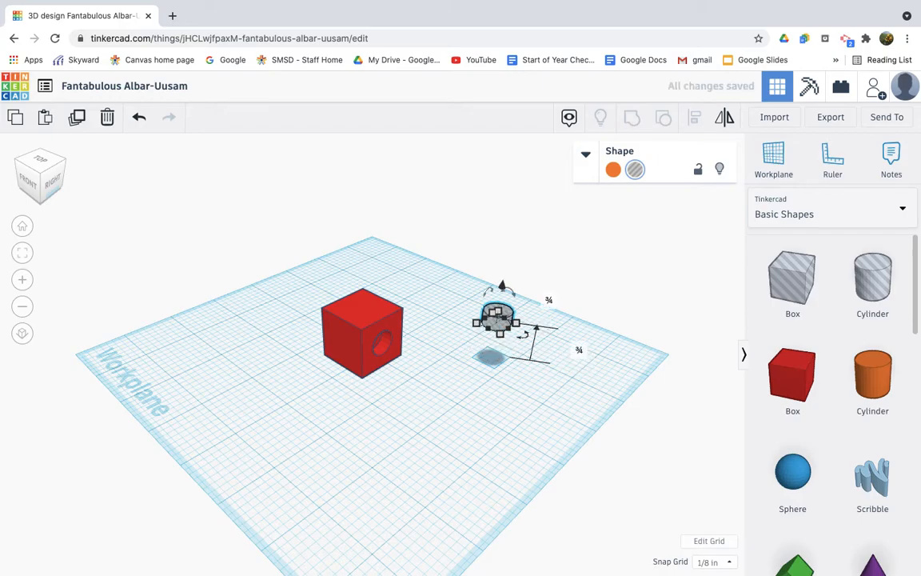
{"action": "left_click", "coordinate": [476, 441]}
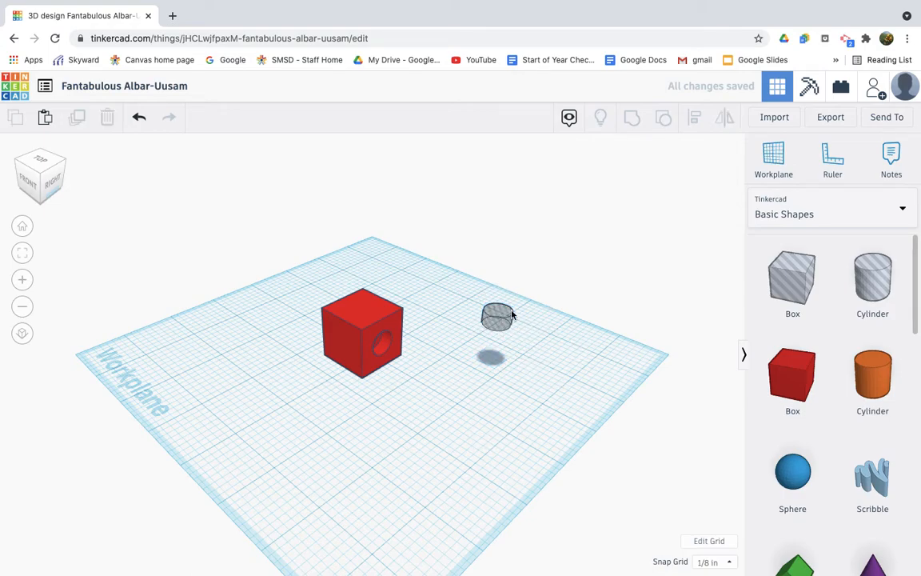
Move the raised hole cylinder into the top of the red box and align both on their centres in both horizontal directions
{"action": "left_click_drag", "start_coordinate": [501, 318], "coordinate": [360, 305]}
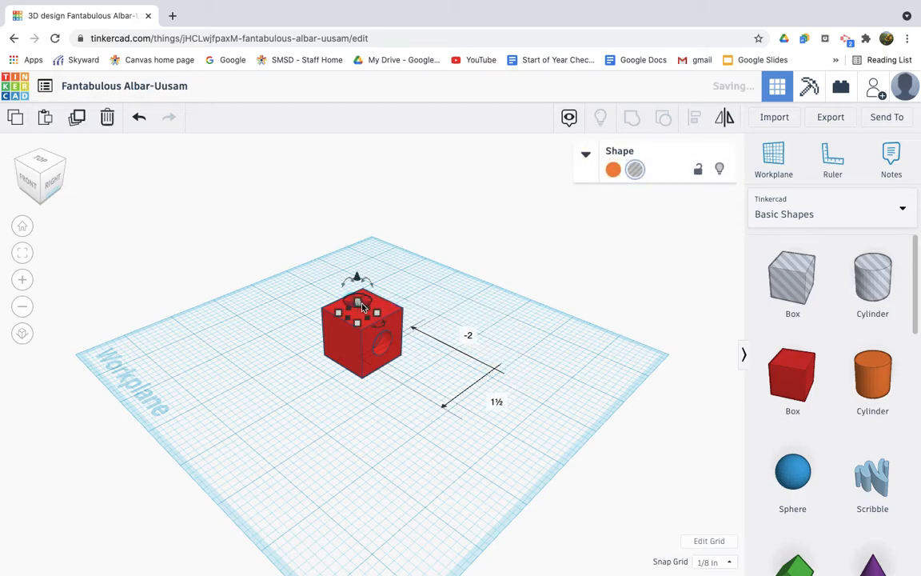
{"action": "left_click", "coordinate": [268, 300]}
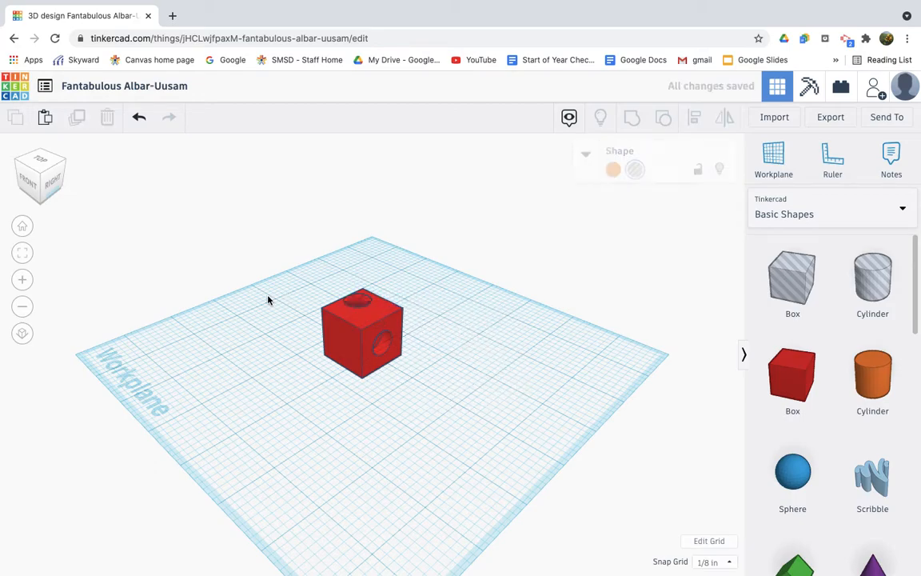
{"action": "left_click", "coordinate": [366, 308]}
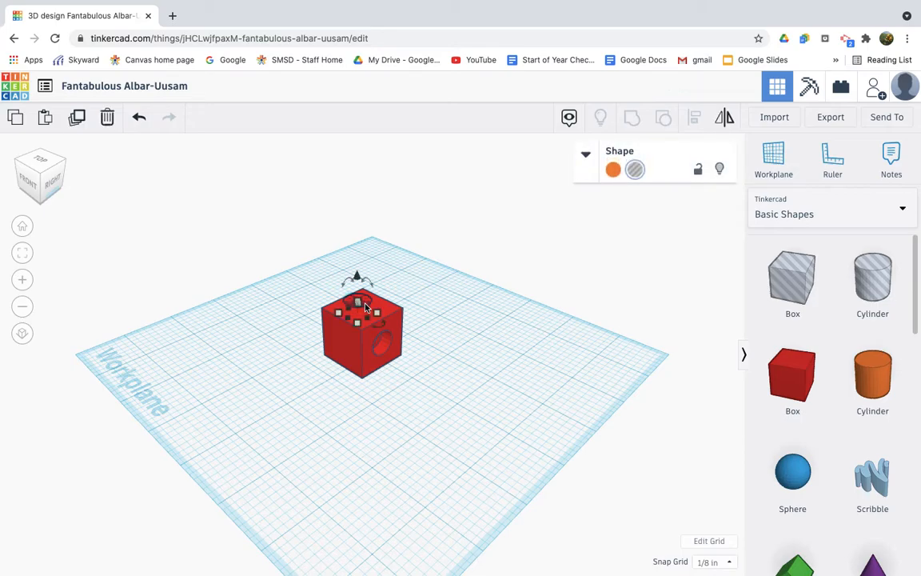
{"action": "left_click", "coordinate": [390, 311], "text": "shift"}
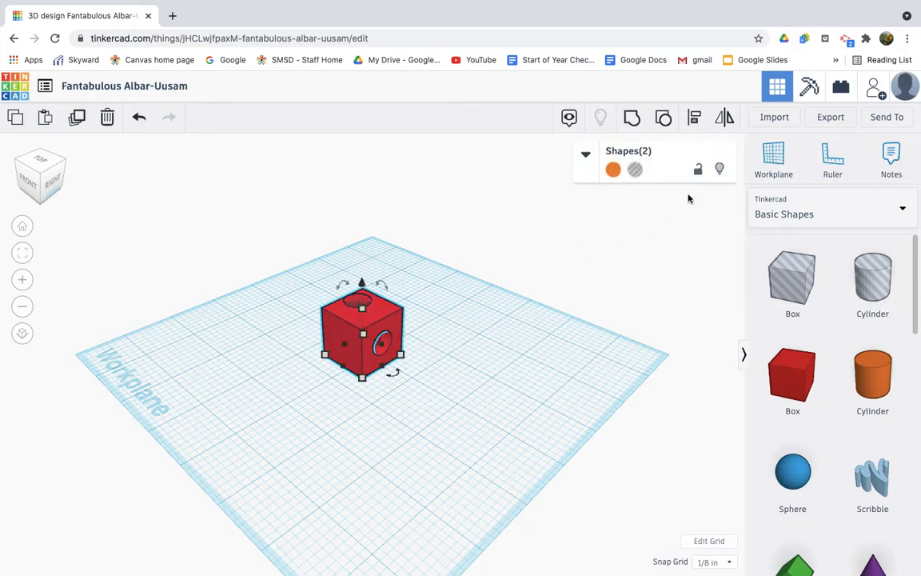
{"action": "left_click", "coordinate": [696, 118]}
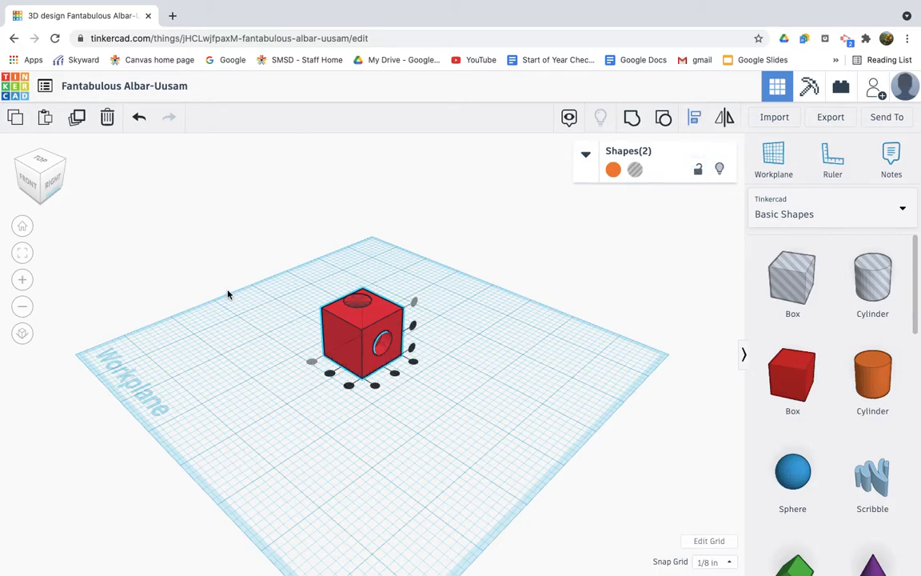
{"action": "left_click", "coordinate": [41, 163]}
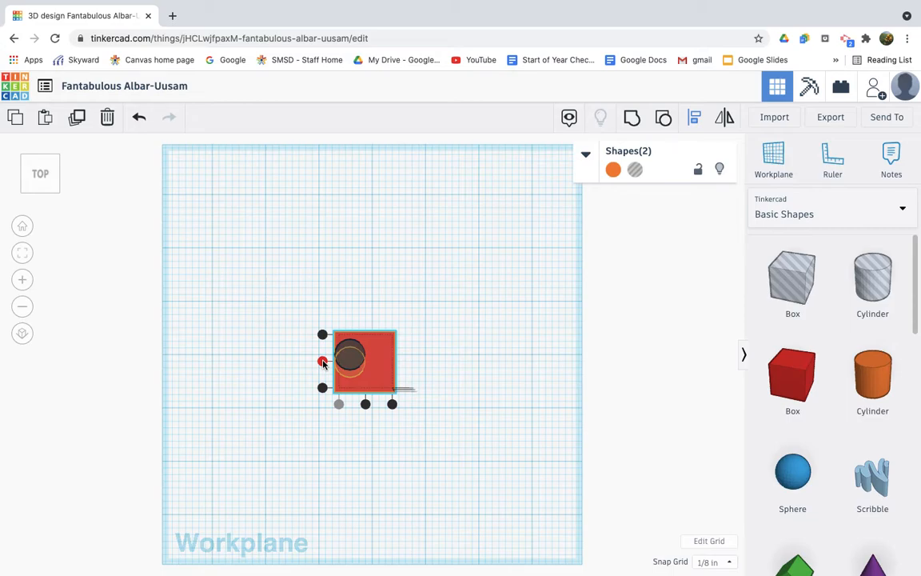
{"action": "left_click", "coordinate": [323, 363]}
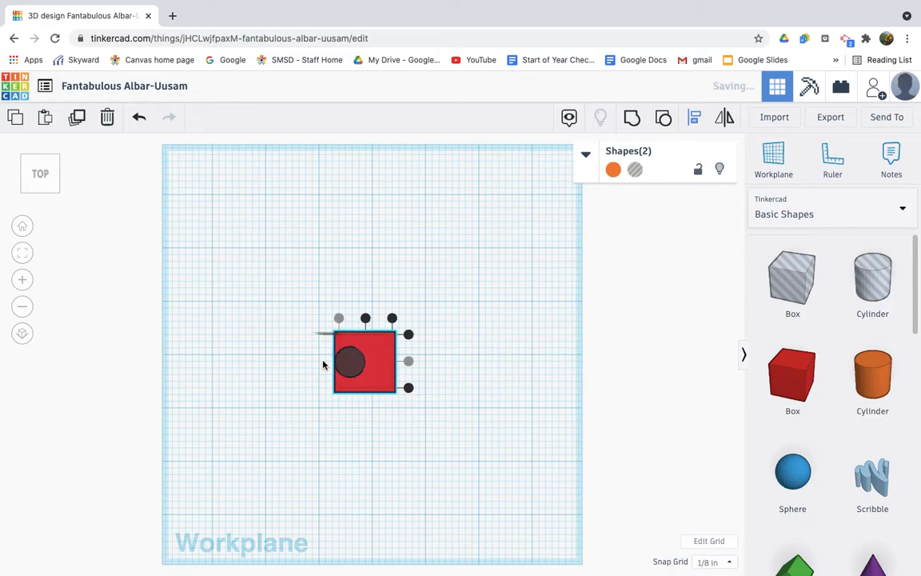
{"action": "left_click", "coordinate": [366, 320]}
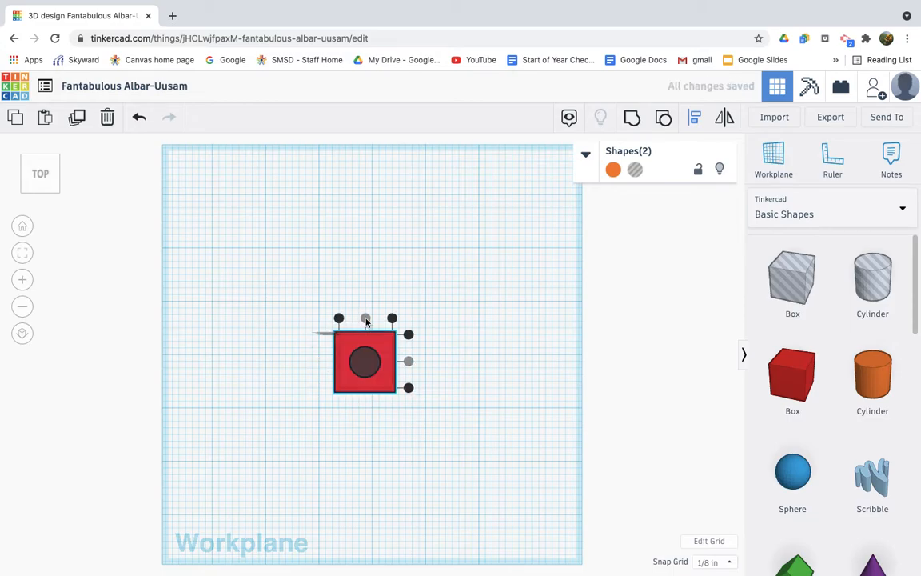
{"action": "left_click", "coordinate": [292, 279]}
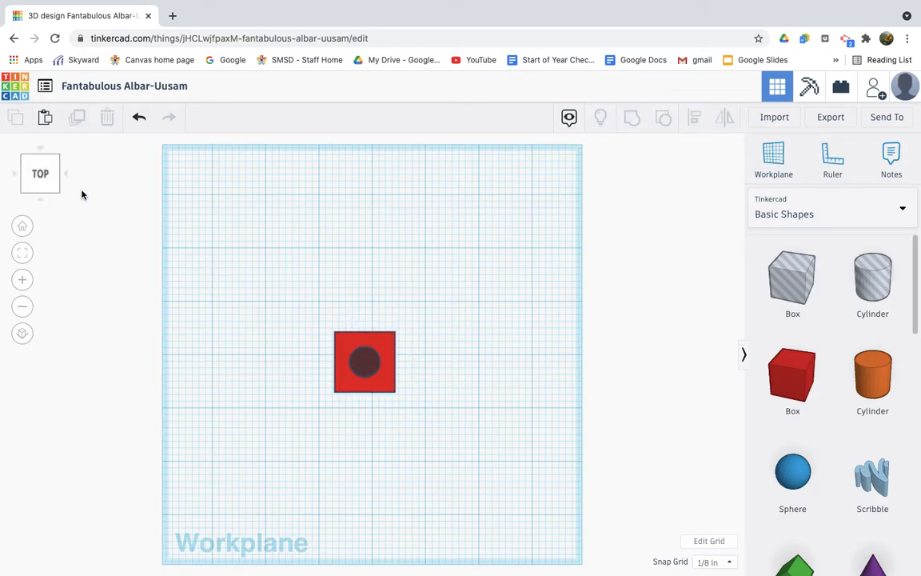
Group the red box with the centred hole cylinder to cut a second round recess into the top face
{"action": "left_click_drag", "start_coordinate": [291, 298], "coordinate": [438, 429]}
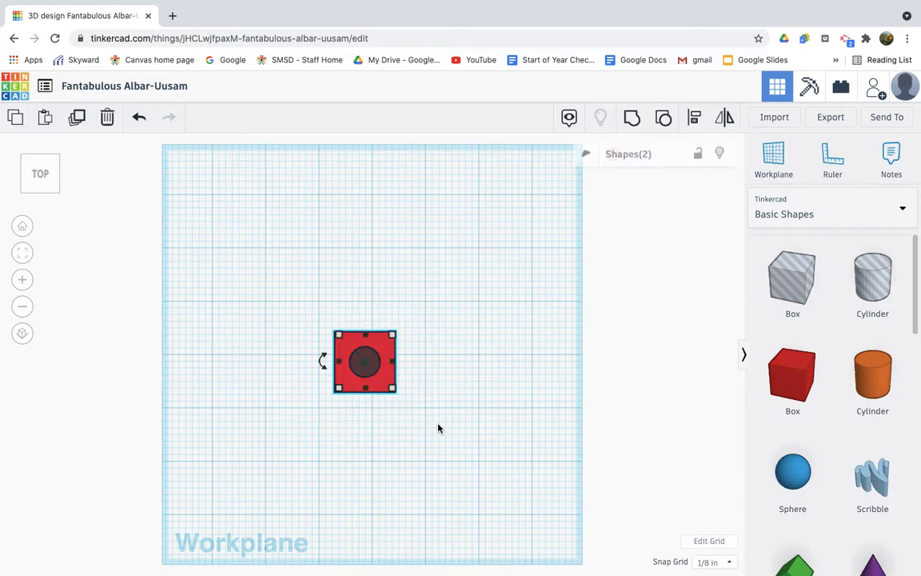
{"action": "left_click", "coordinate": [631, 117]}
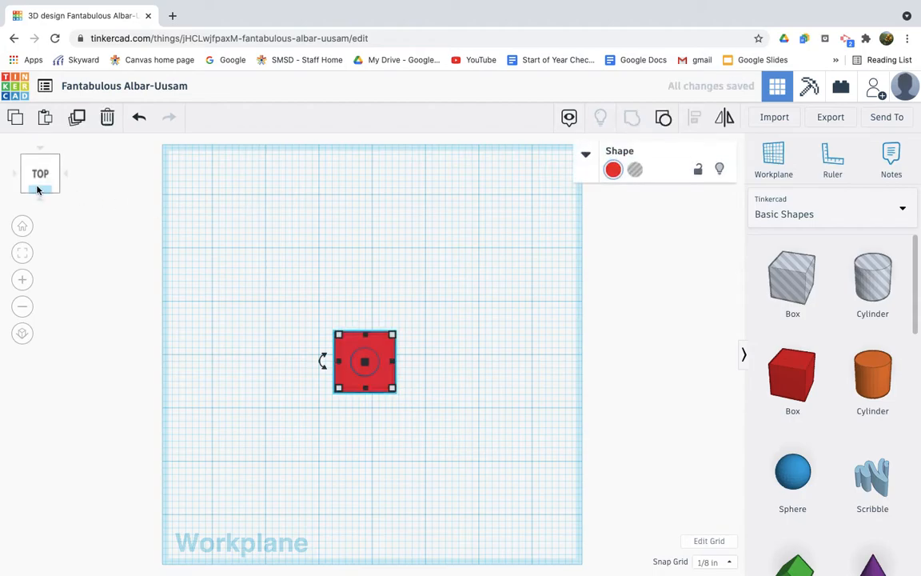
{"action": "left_click", "coordinate": [60, 188]}
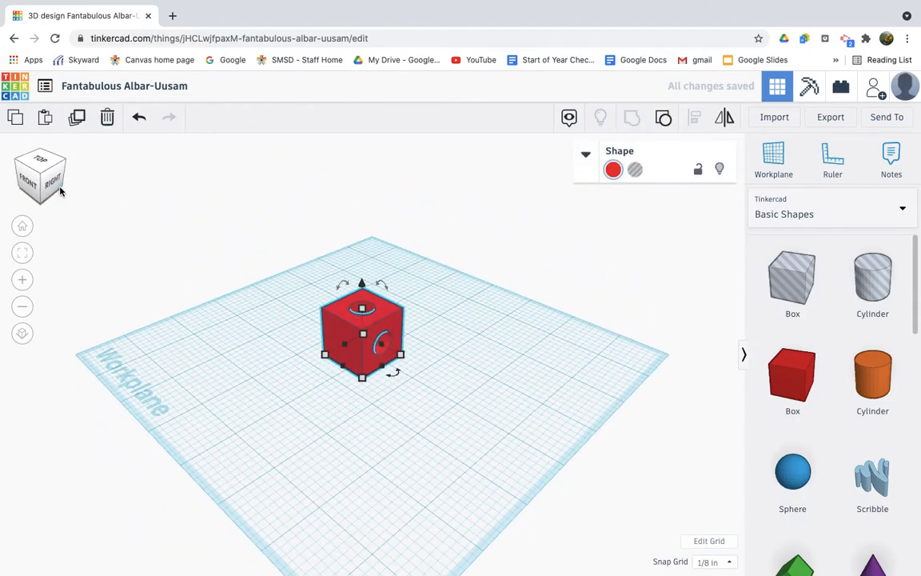
{"action": "left_click", "coordinate": [286, 356]}
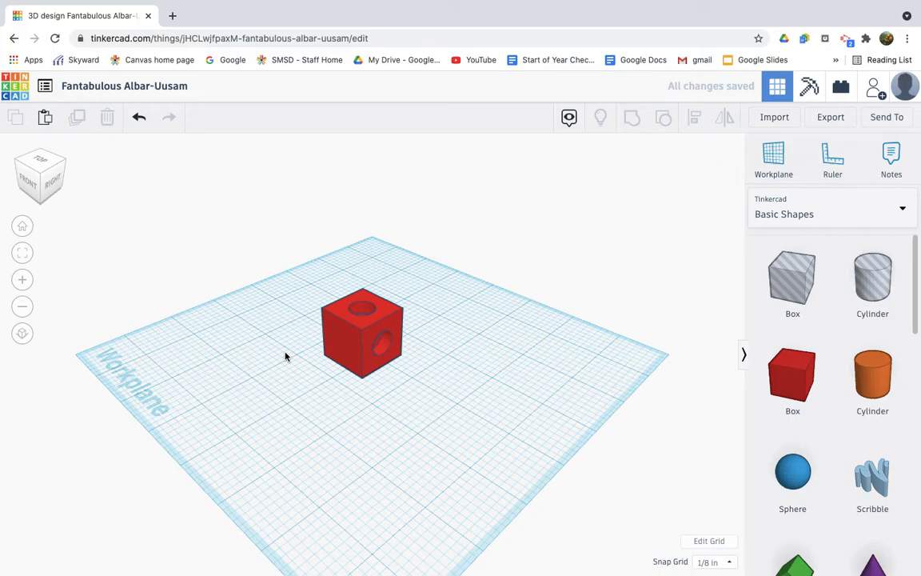
Rotate the red box with its two recesses another 90° so the top recess faces the right side
{"action": "left_click", "coordinate": [387, 312]}
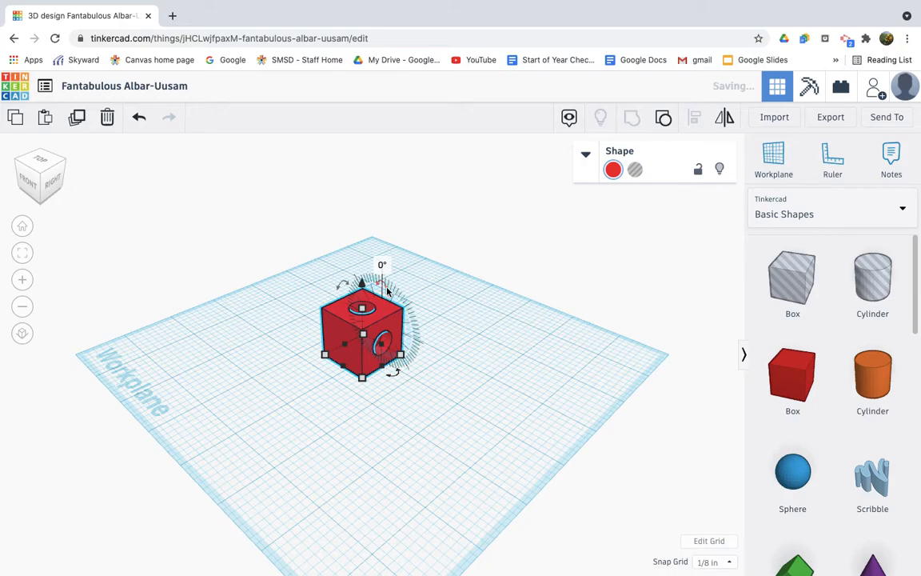
{"action": "type", "text": "90"}
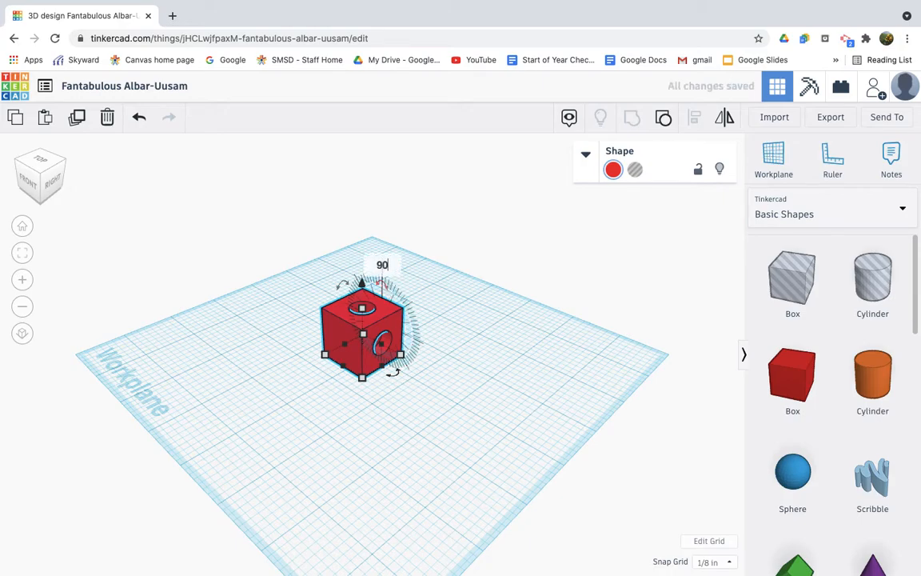
{"action": "key", "text": "Return"}
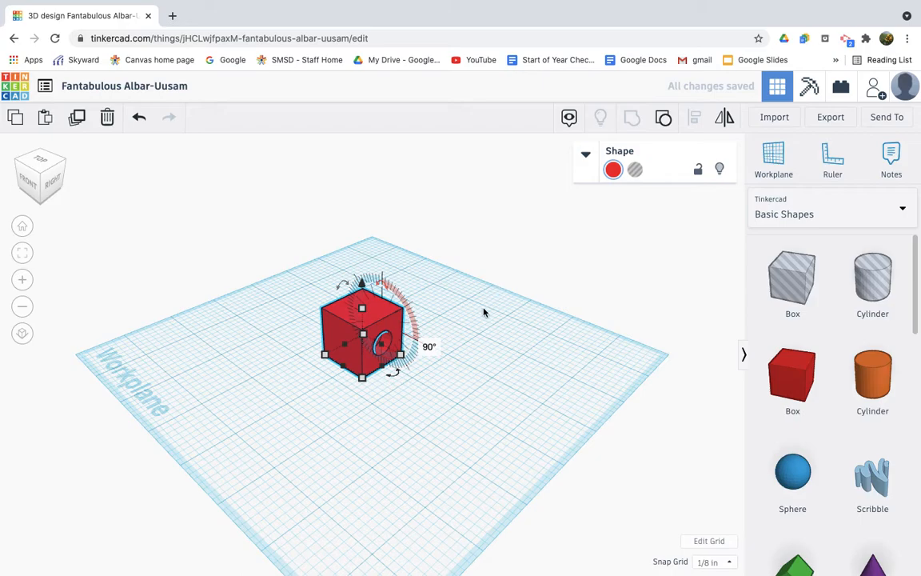
{"action": "left_click", "coordinate": [483, 313]}
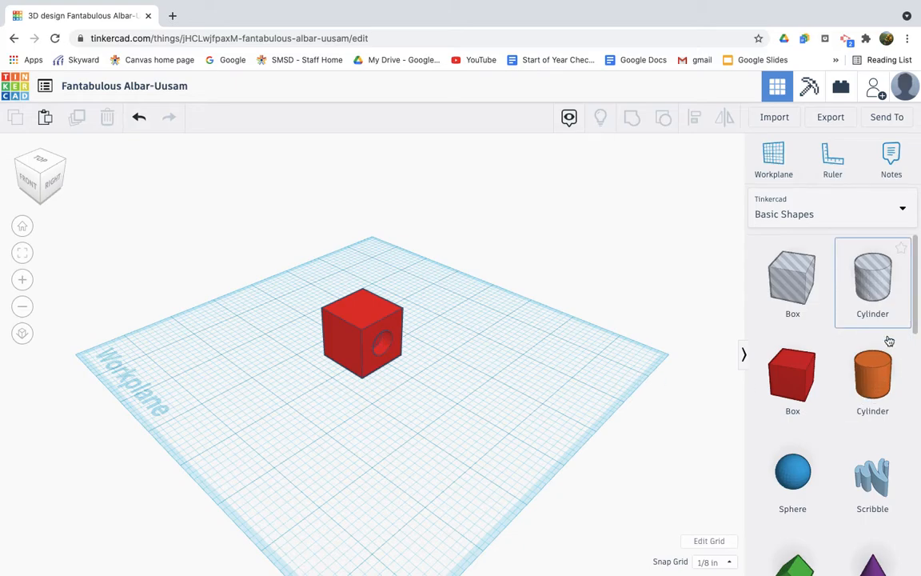
Add a solid orange cylinder beside the red box and size it 0.5 in by 0.5 in and 0.25 in high
{"action": "left_click_drag", "start_coordinate": [879, 372], "coordinate": [500, 381]}
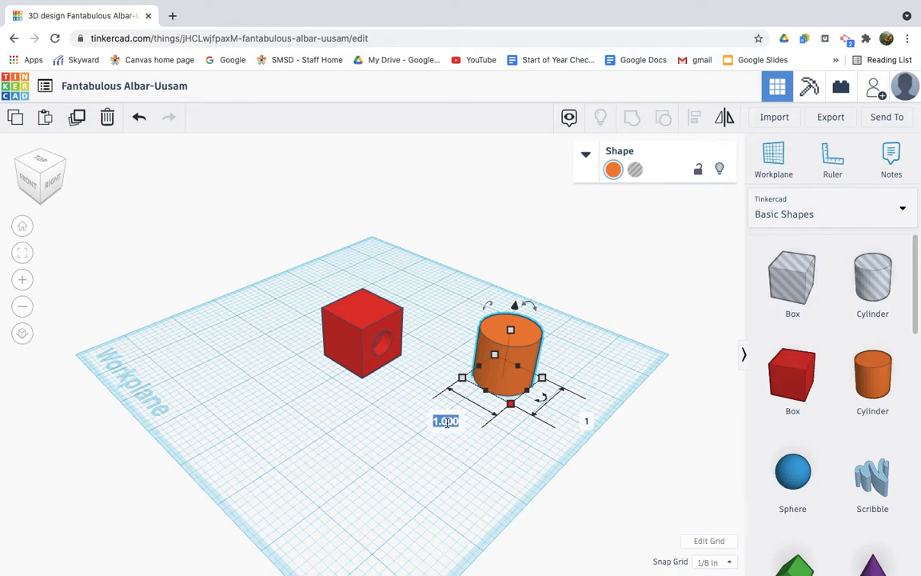
{"action": "type", "text": "0.5"}
{"action": "key", "text": "Return"}
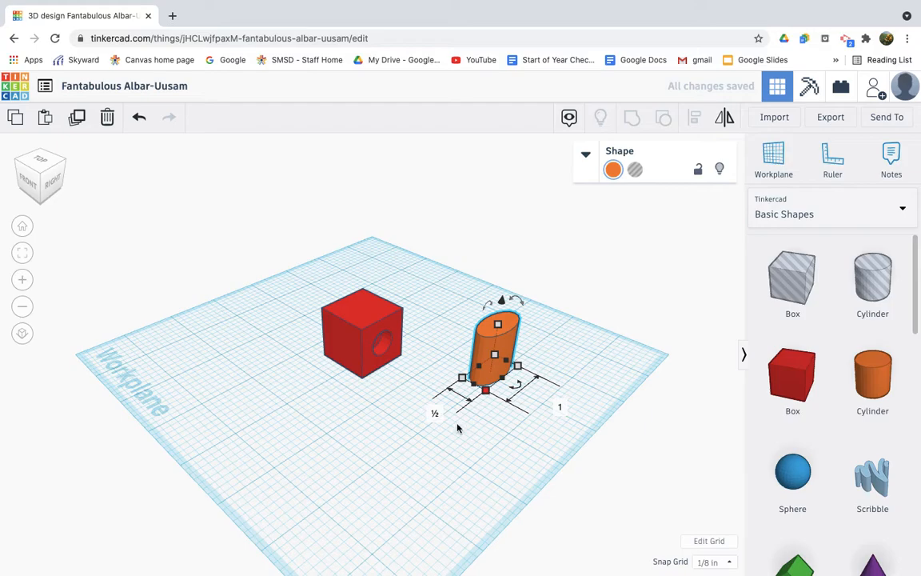
{"action": "left_click", "coordinate": [560, 407]}
{"action": "type", "text": "0.5"}
{"action": "key", "text": "Return"}
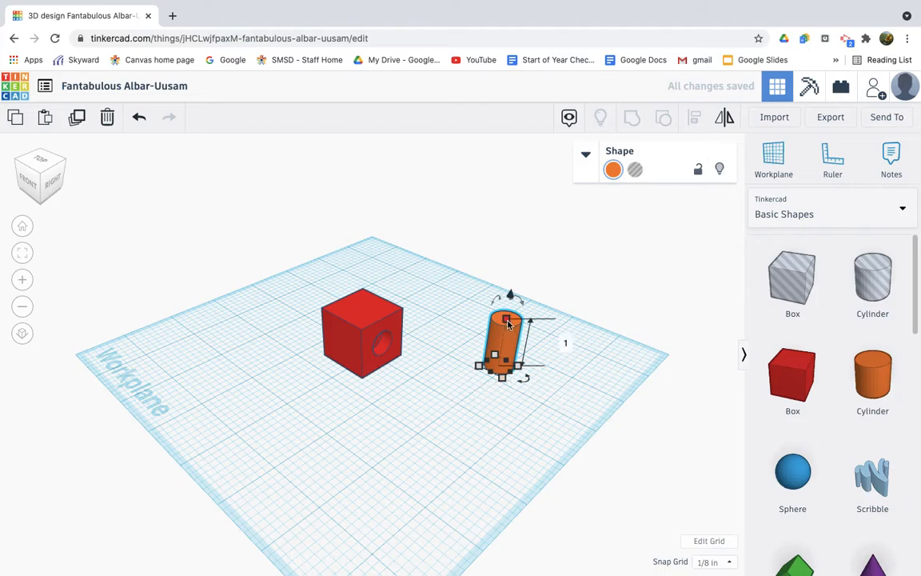
{"action": "type", "text": "0.25"}
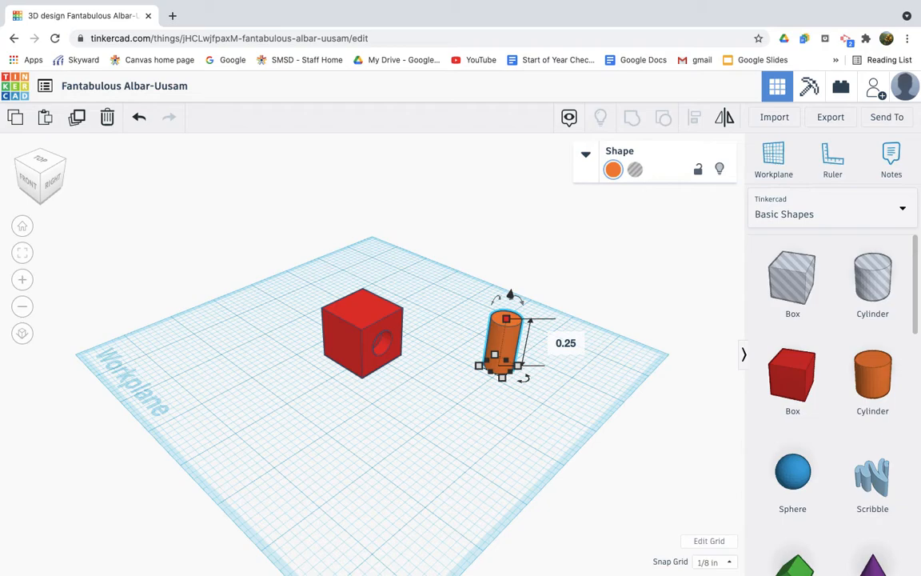
{"action": "key", "text": "Return"}
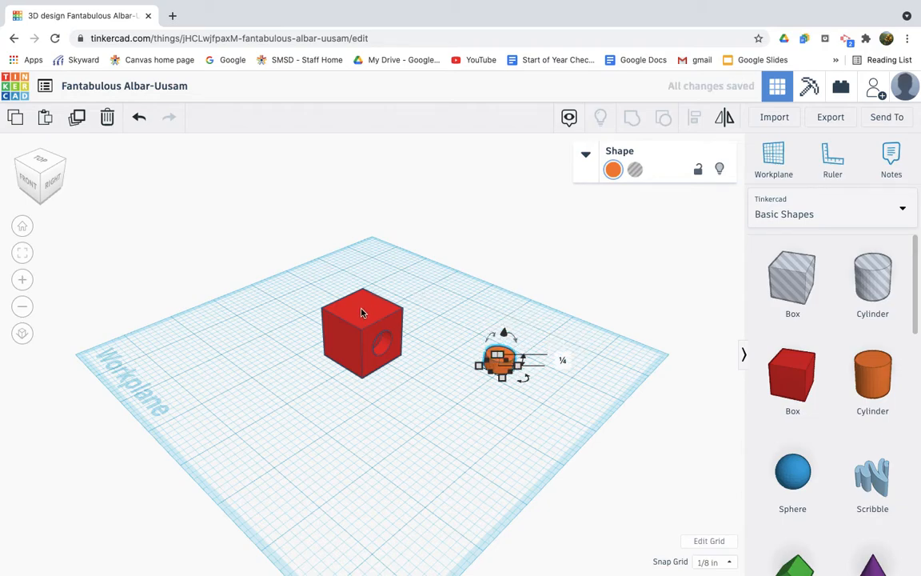
Lift the solid orange cylinder so its base sits 1 in above the workplane
{"action": "left_click_drag", "start_coordinate": [505, 332], "coordinate": [504, 319]}
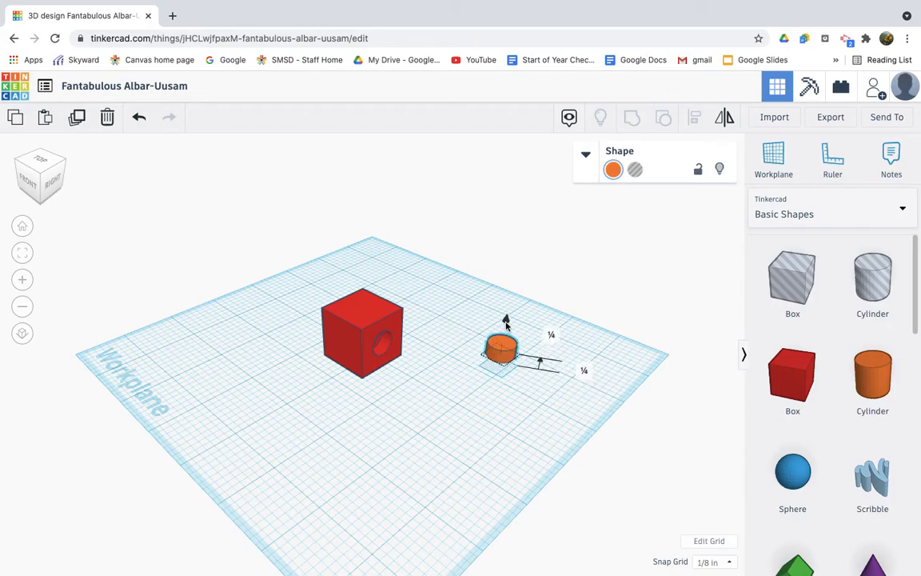
{"action": "left_click", "coordinate": [584, 372]}
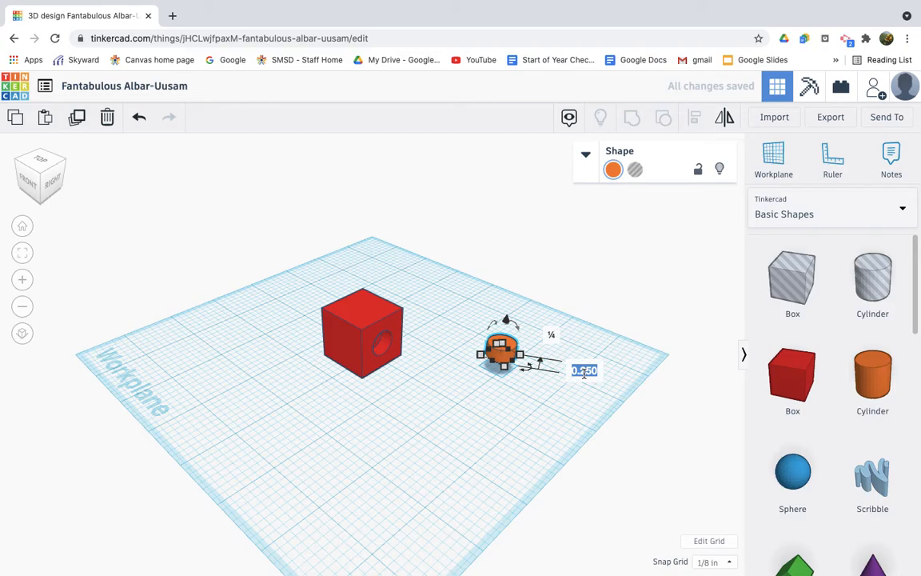
{"action": "type", "text": "1"}
{"action": "key", "text": "Return"}
{"action": "mouse_move", "coordinate": [512, 331]}
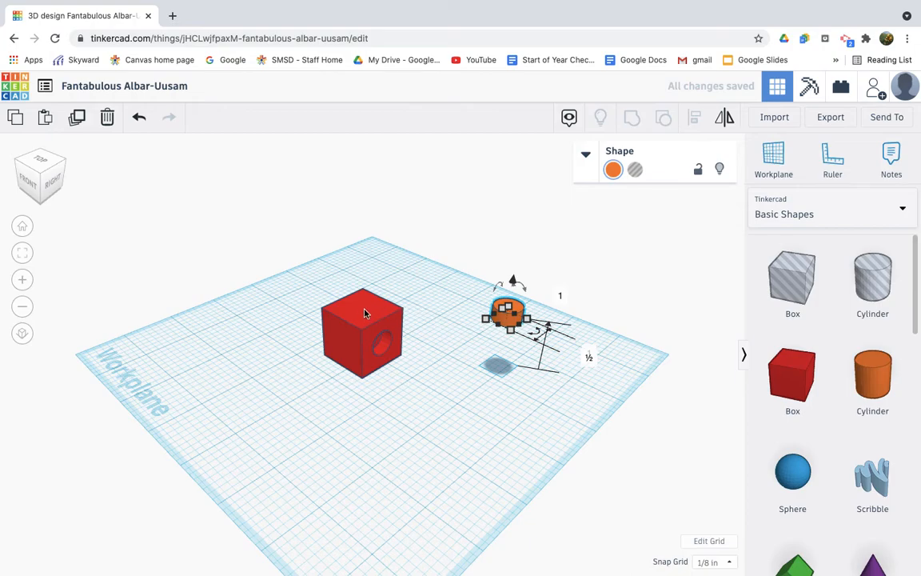
{"action": "left_click", "coordinate": [479, 404]}
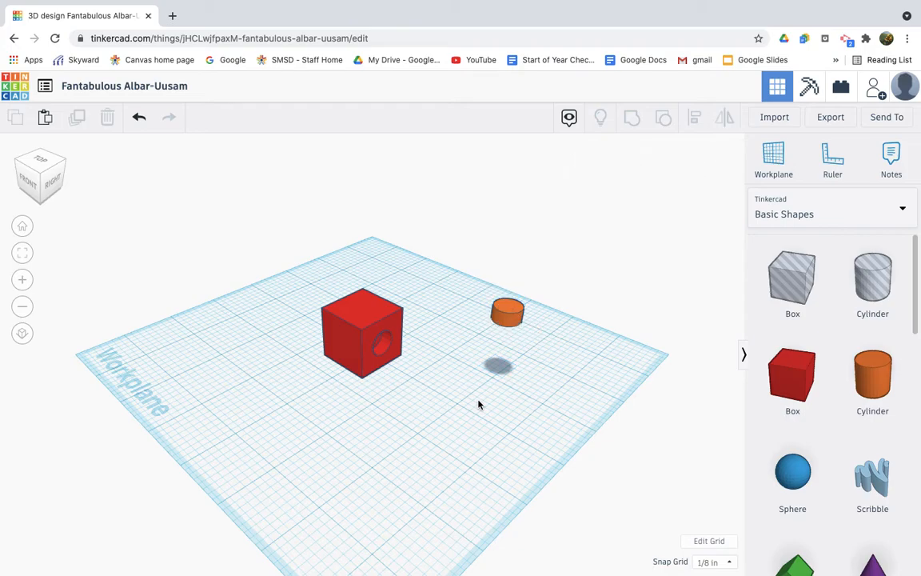
Move the raised orange cylinder onto the red box's top face and align both on their centres in both horizontal directions
{"action": "left_click_drag", "start_coordinate": [511, 313], "coordinate": [362, 316]}
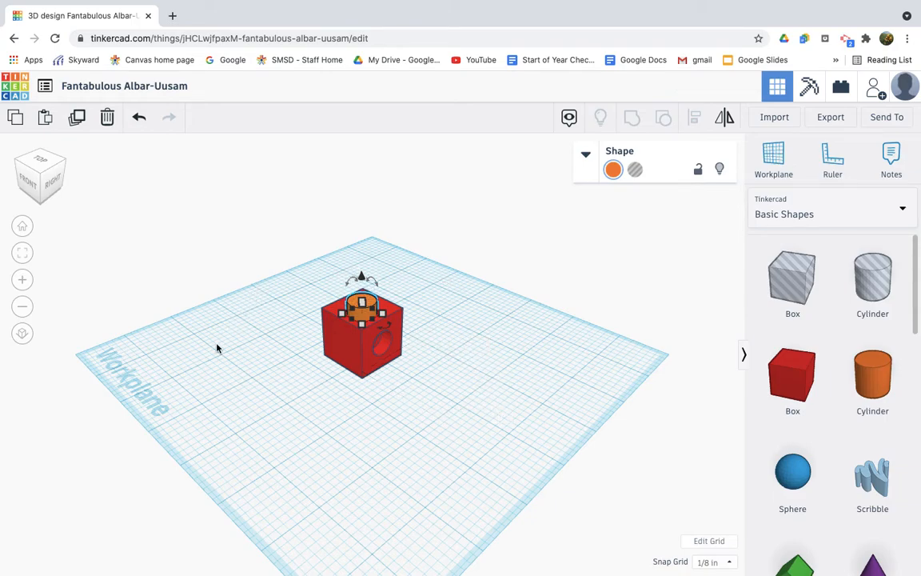
{"action": "left_click", "coordinate": [334, 310], "text": "shift"}
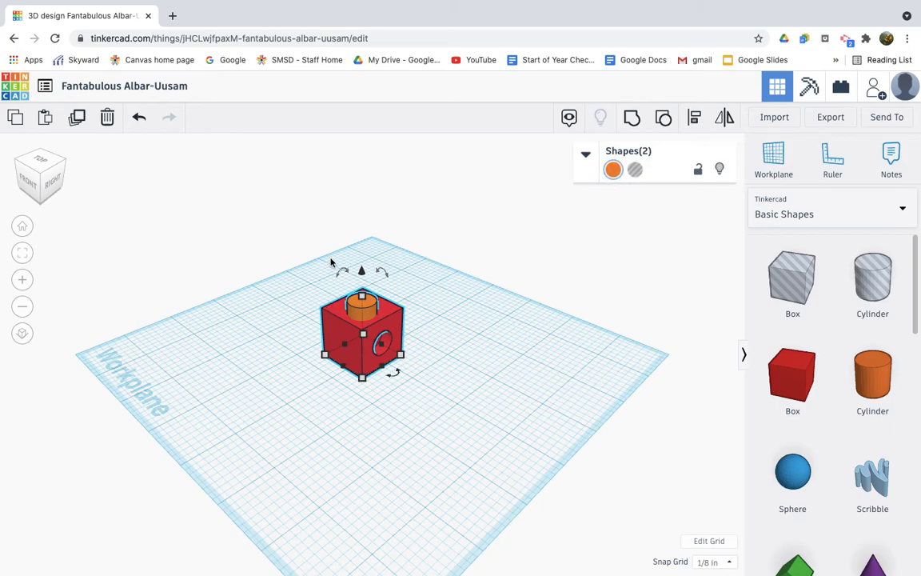
{"action": "left_click", "coordinate": [43, 164]}
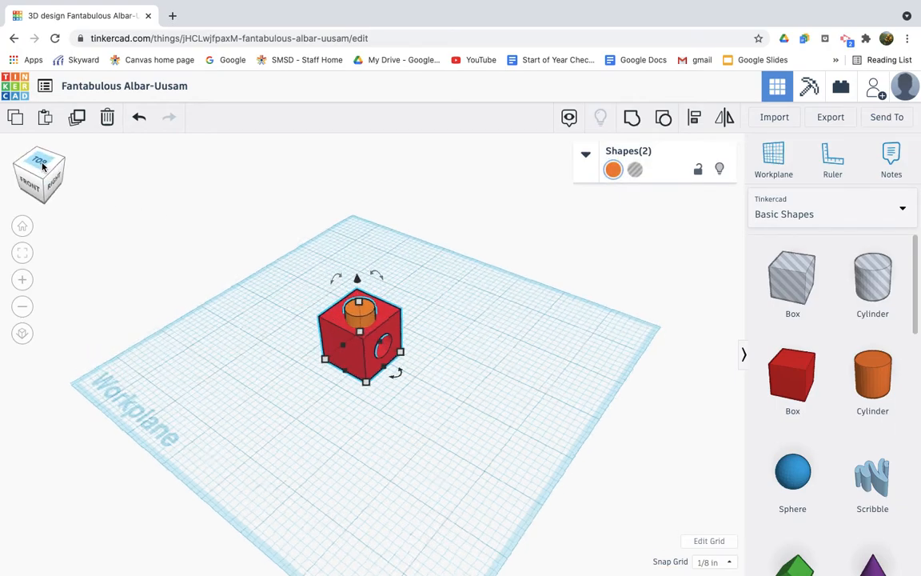
{"action": "left_click", "coordinate": [694, 118]}
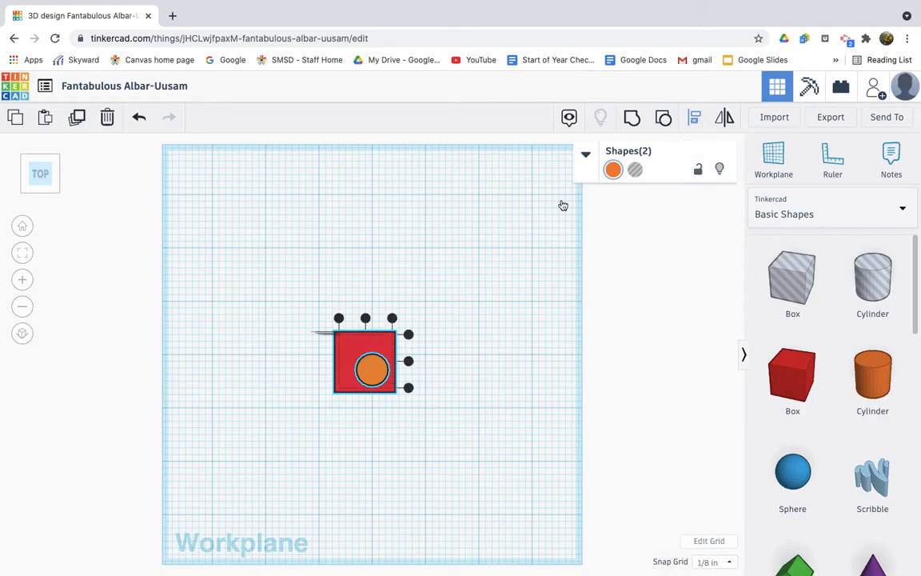
{"action": "left_click", "coordinate": [366, 318]}
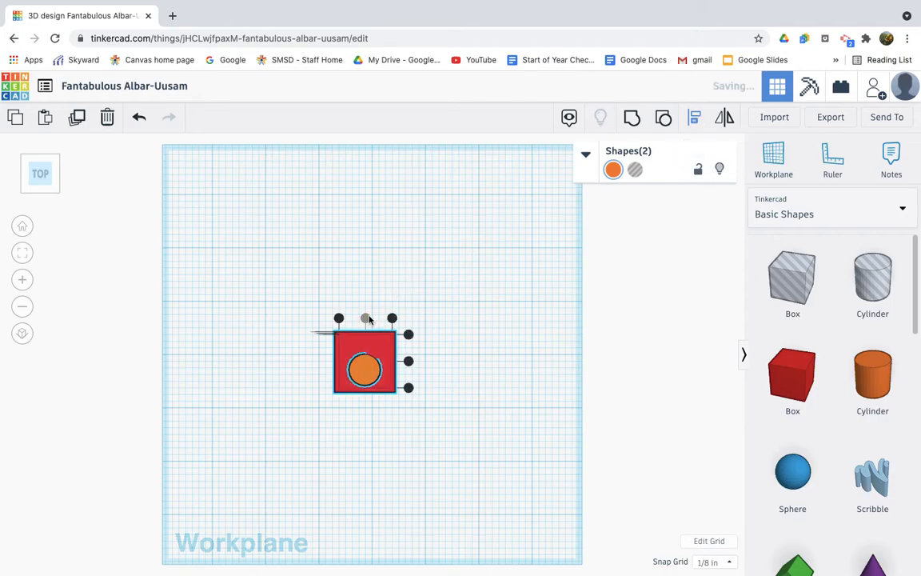
{"action": "left_click", "coordinate": [408, 361]}
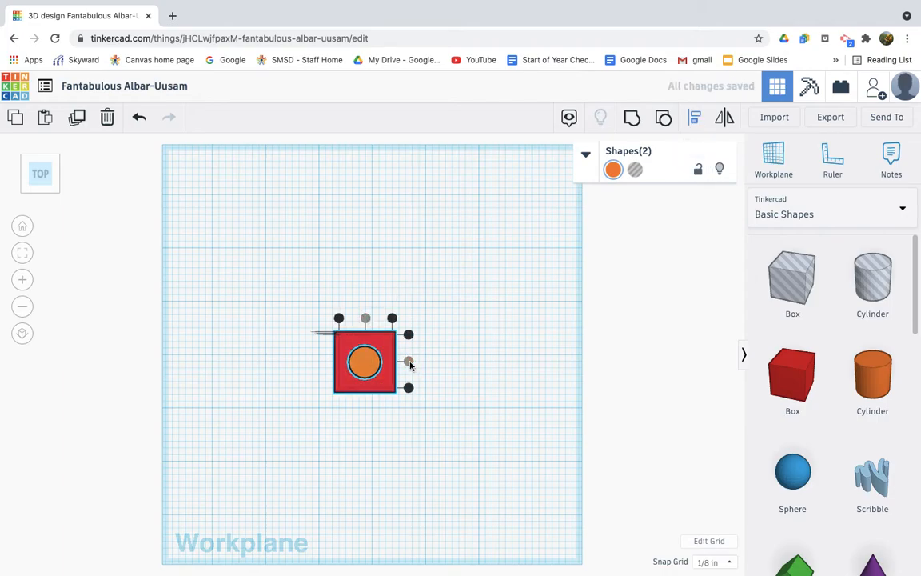
{"action": "left_click", "coordinate": [336, 256]}
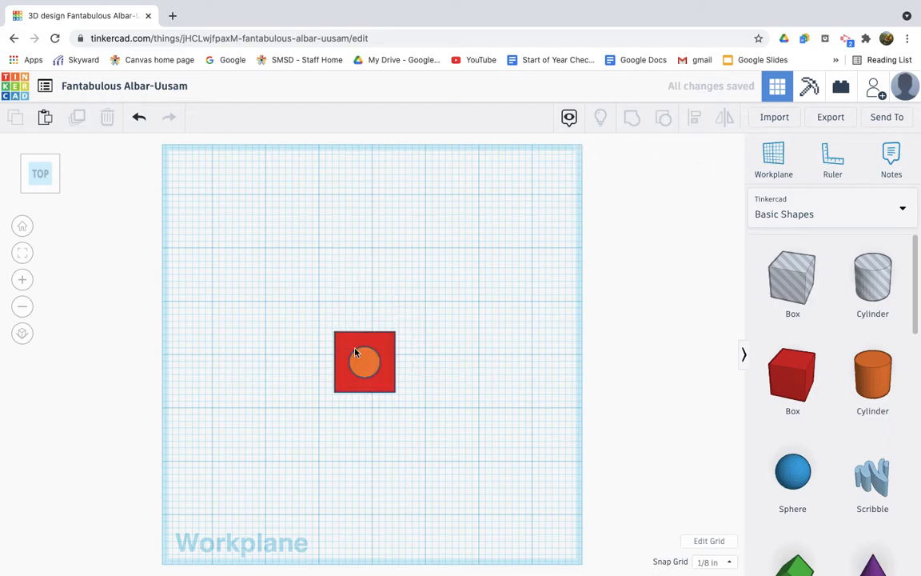
Group the red box and the orange cylinder on top into one solid block
{"action": "left_click", "coordinate": [58, 191]}
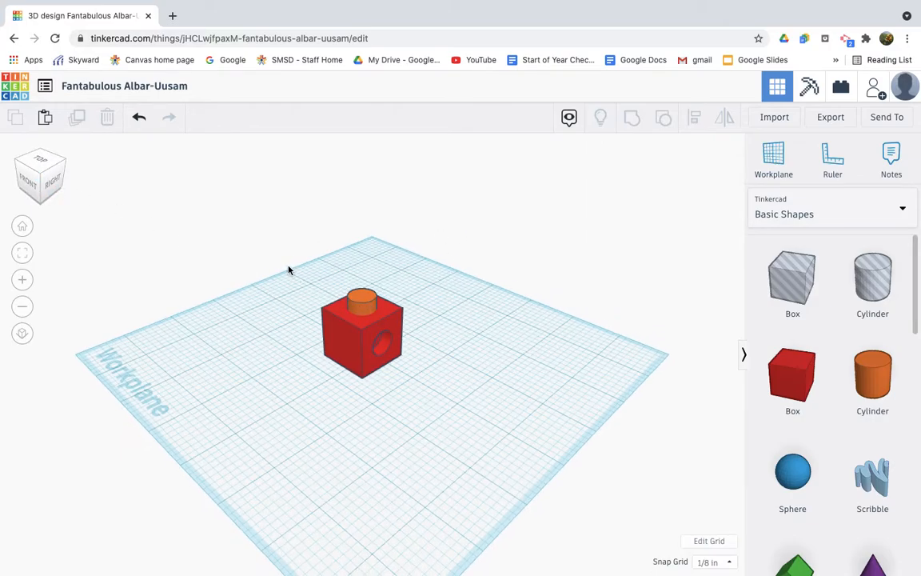
{"action": "left_click_drag", "start_coordinate": [289, 265], "coordinate": [456, 401]}
{"action": "left_click", "coordinate": [632, 118]}
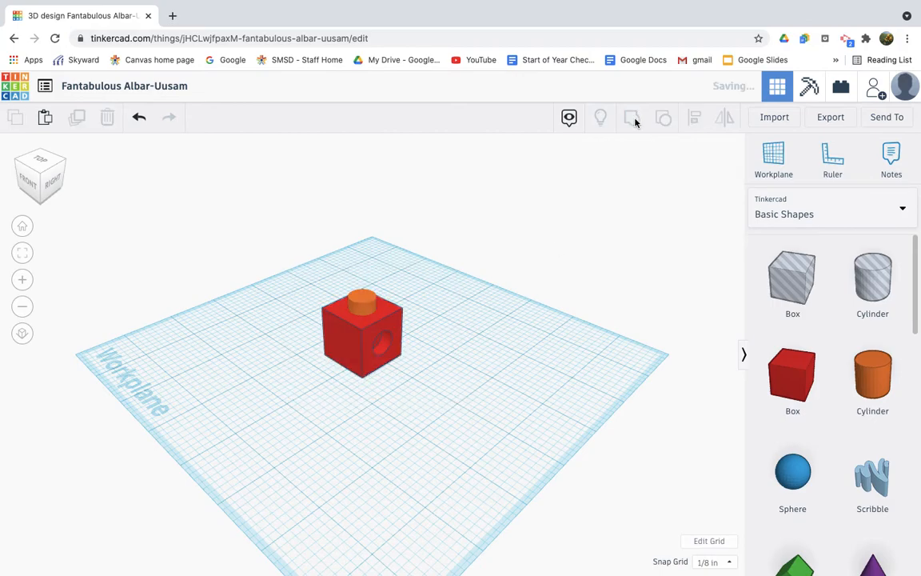
{"action": "left_click", "coordinate": [432, 272]}
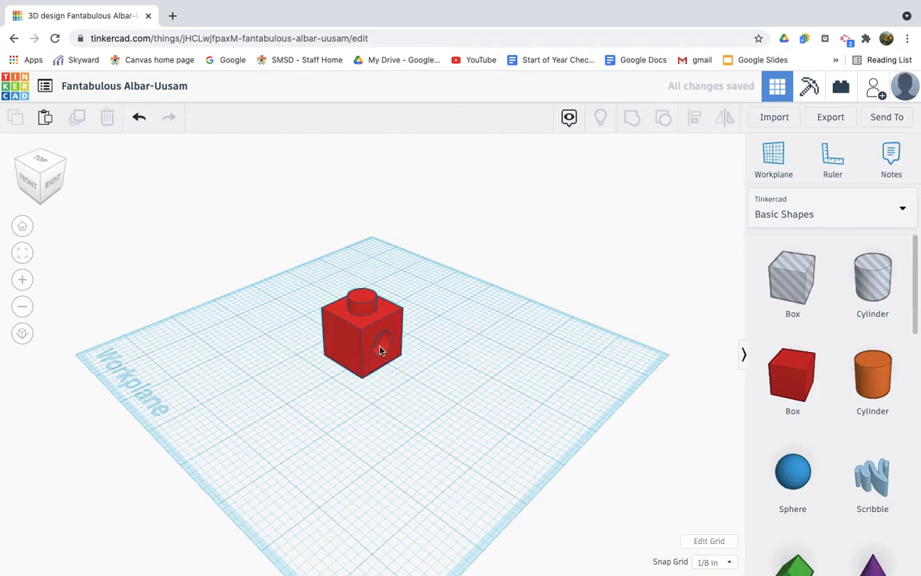
Examine the grouped block from several sides and from below to check its recesses and top peg
{"action": "left_click", "coordinate": [62, 184]}
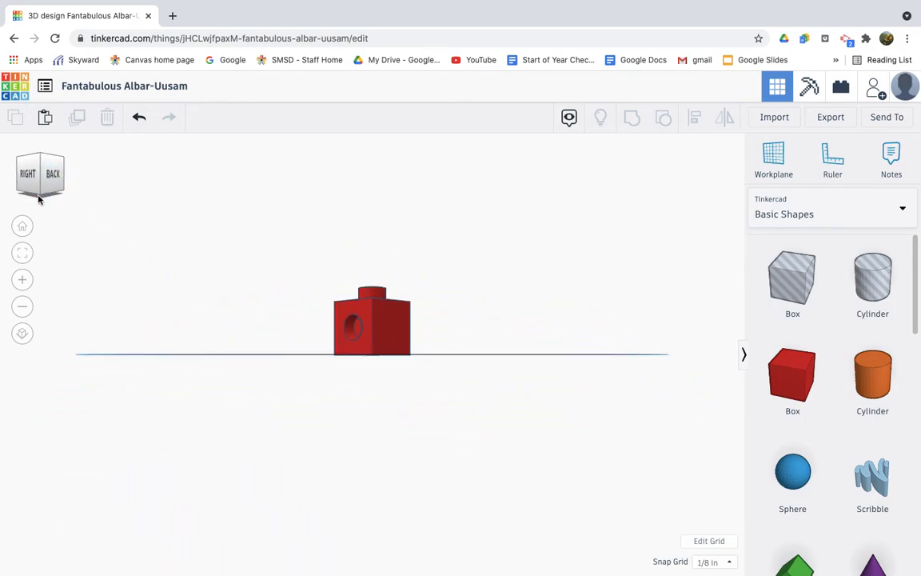
{"action": "left_click", "coordinate": [29, 191]}
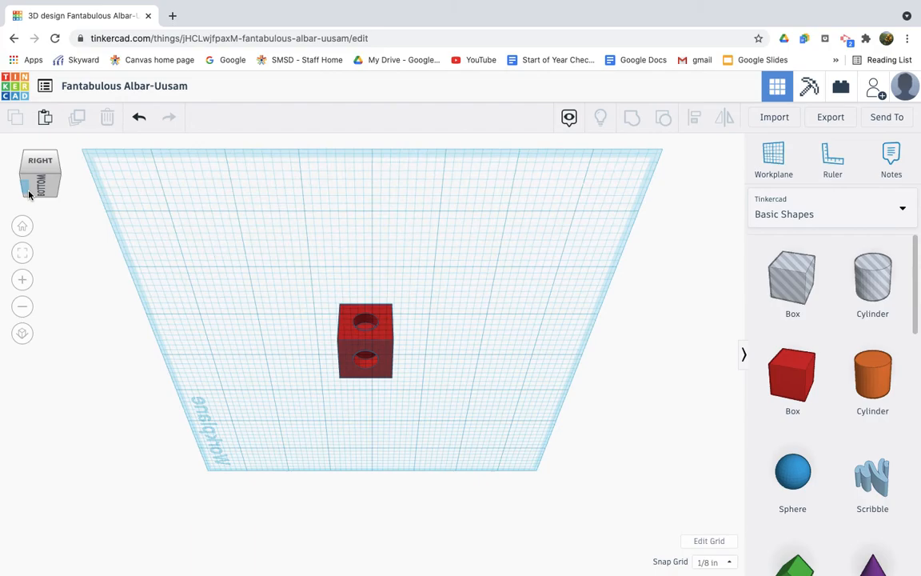
{"action": "left_click", "coordinate": [40, 158]}
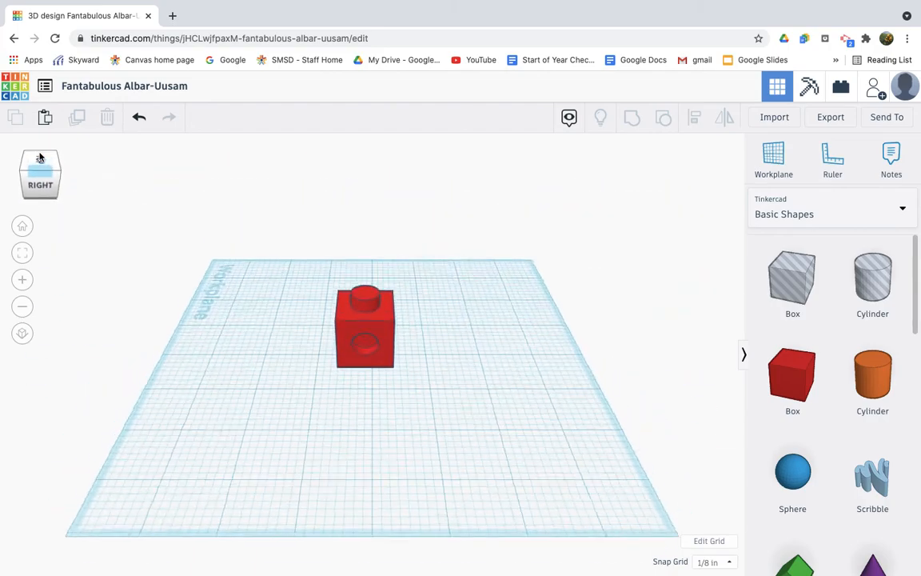
{"action": "left_click", "coordinate": [28, 185]}
{"action": "left_click", "coordinate": [13, 176]}
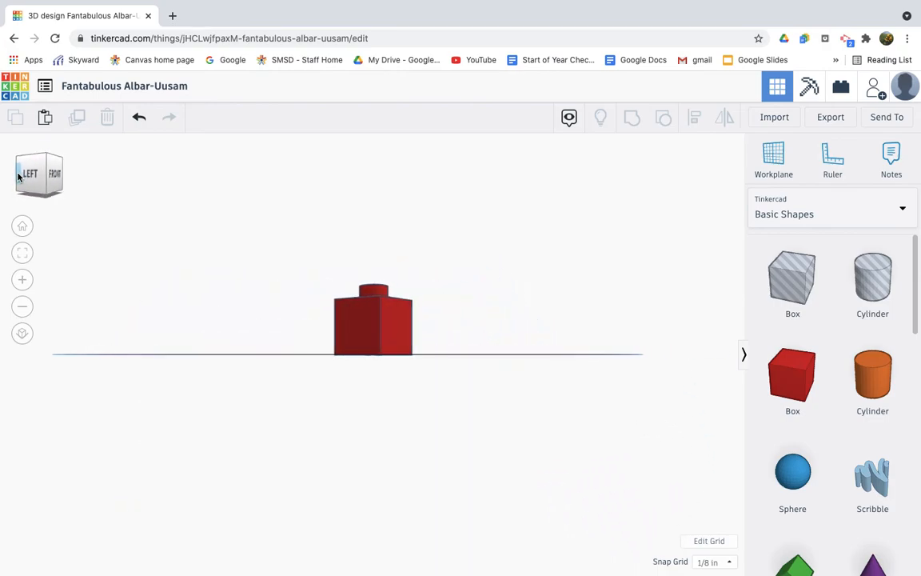
{"action": "left_click", "coordinate": [18, 175]}
{"action": "left_click", "coordinate": [20, 168]}
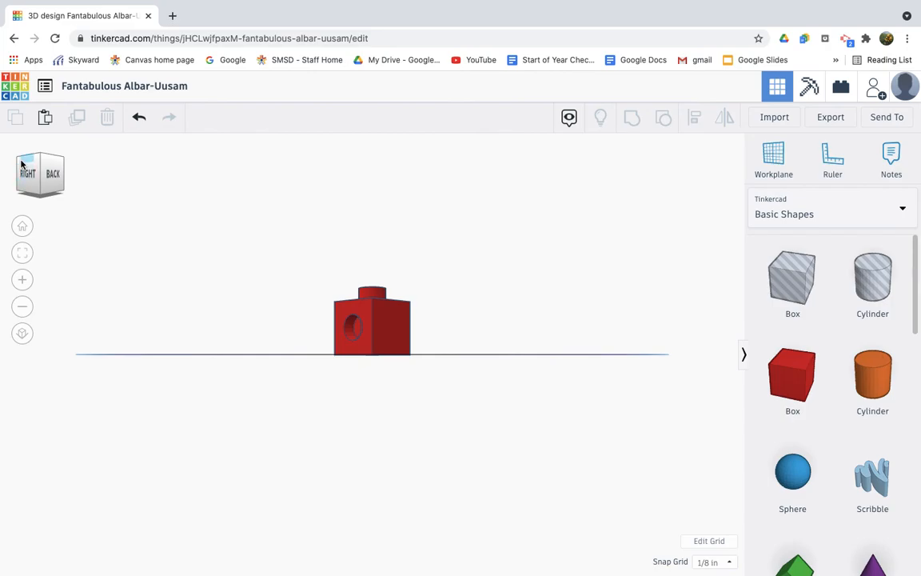
{"action": "left_click", "coordinate": [22, 164]}
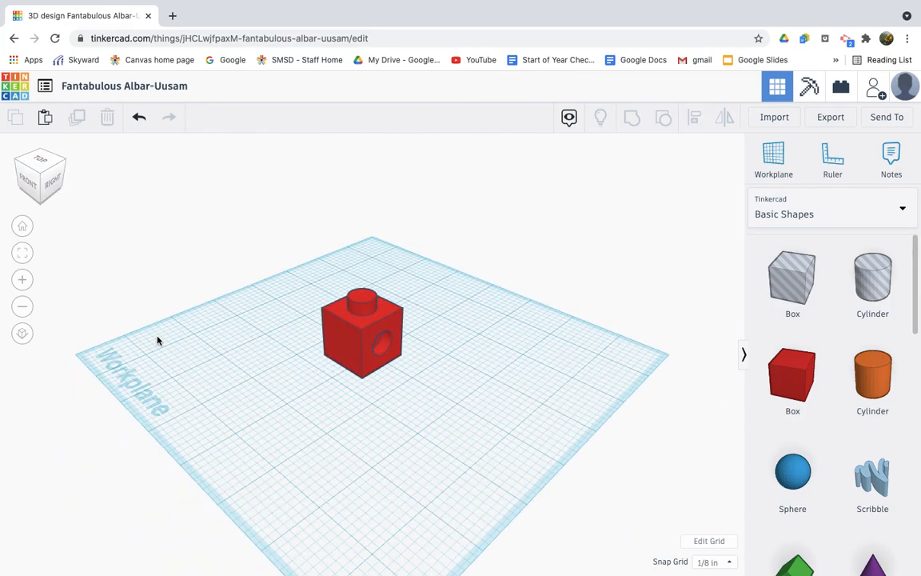
{"action": "mouse_move", "coordinate": [595, 560]}
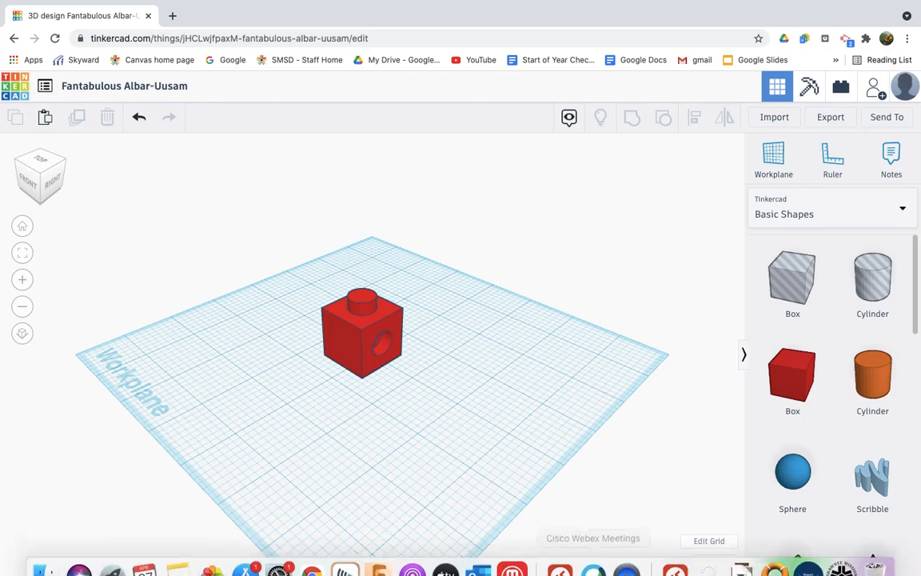
{"action": "left_click", "coordinate": [629, 555]}
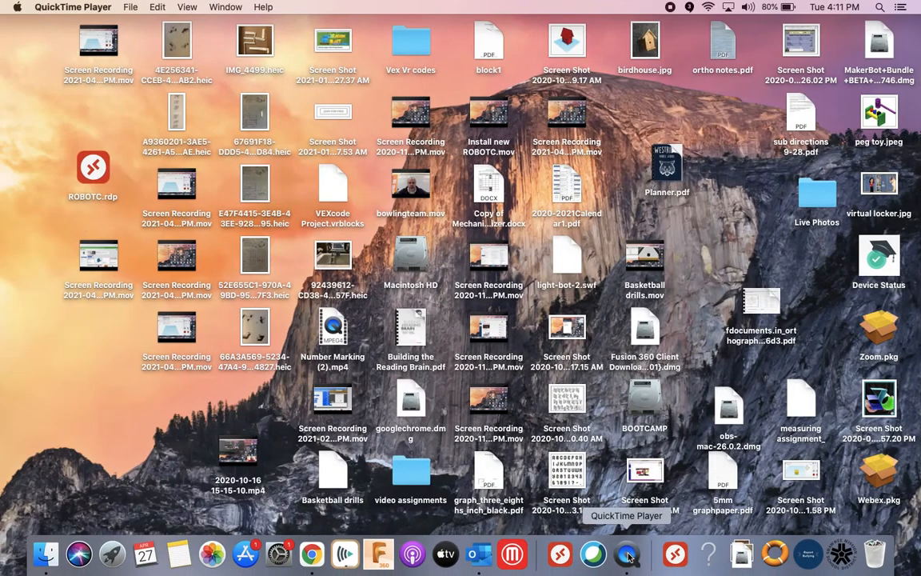